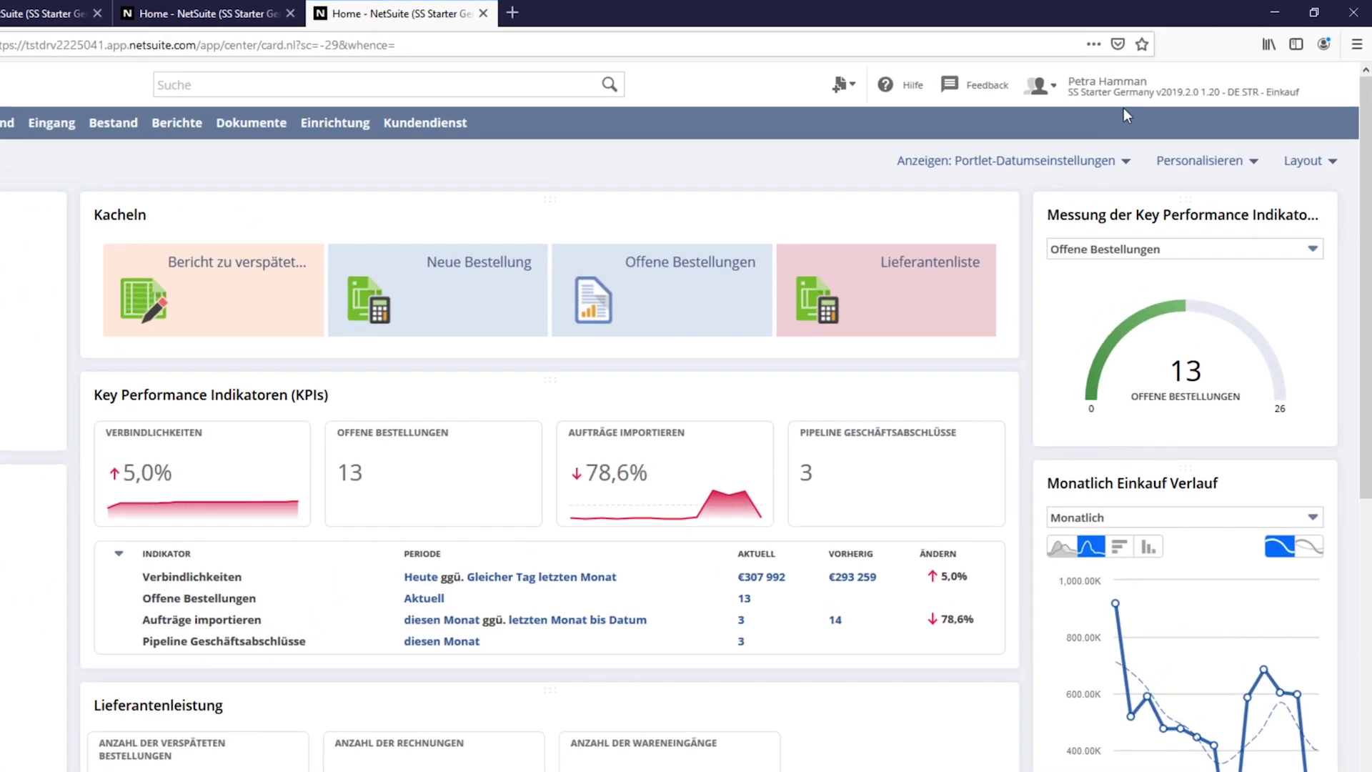
pyautogui.click(1172, 80)
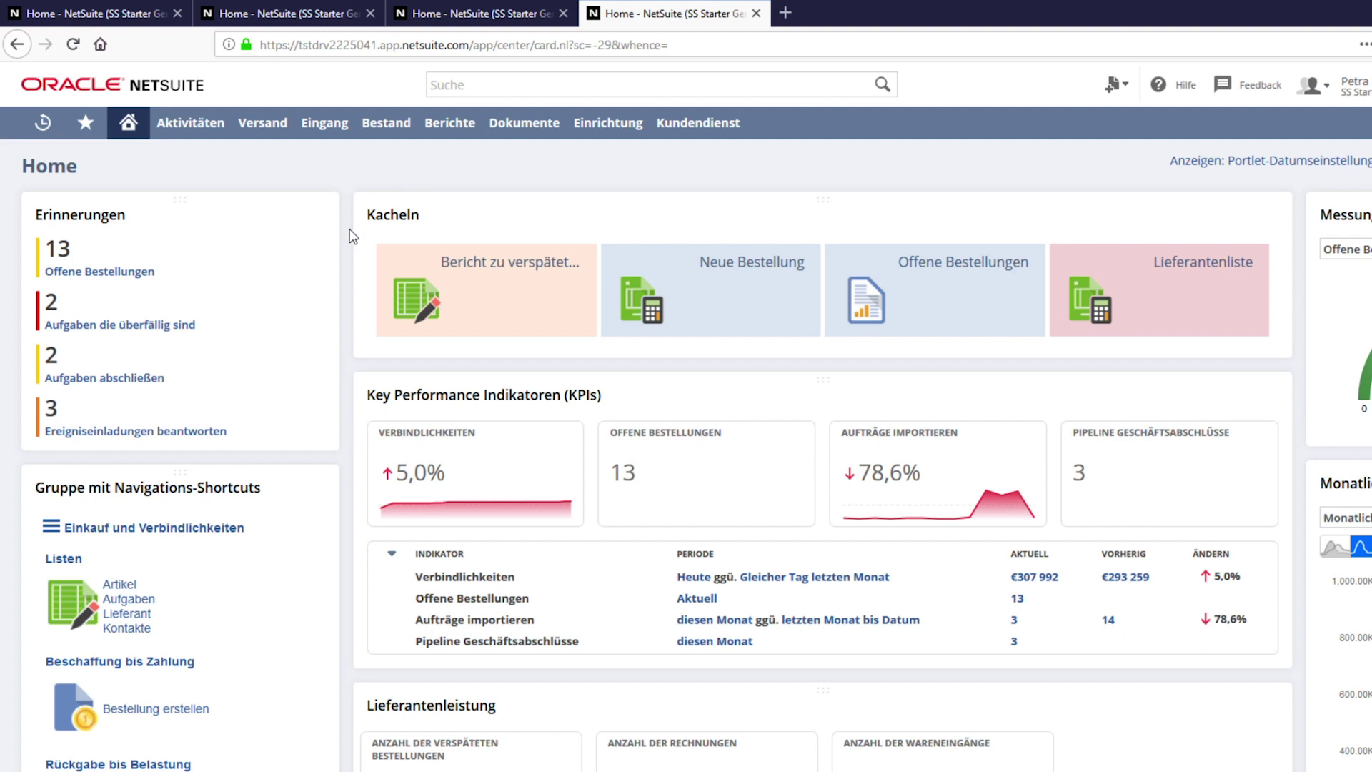
pyautogui.scroll(-4, 348, 256)
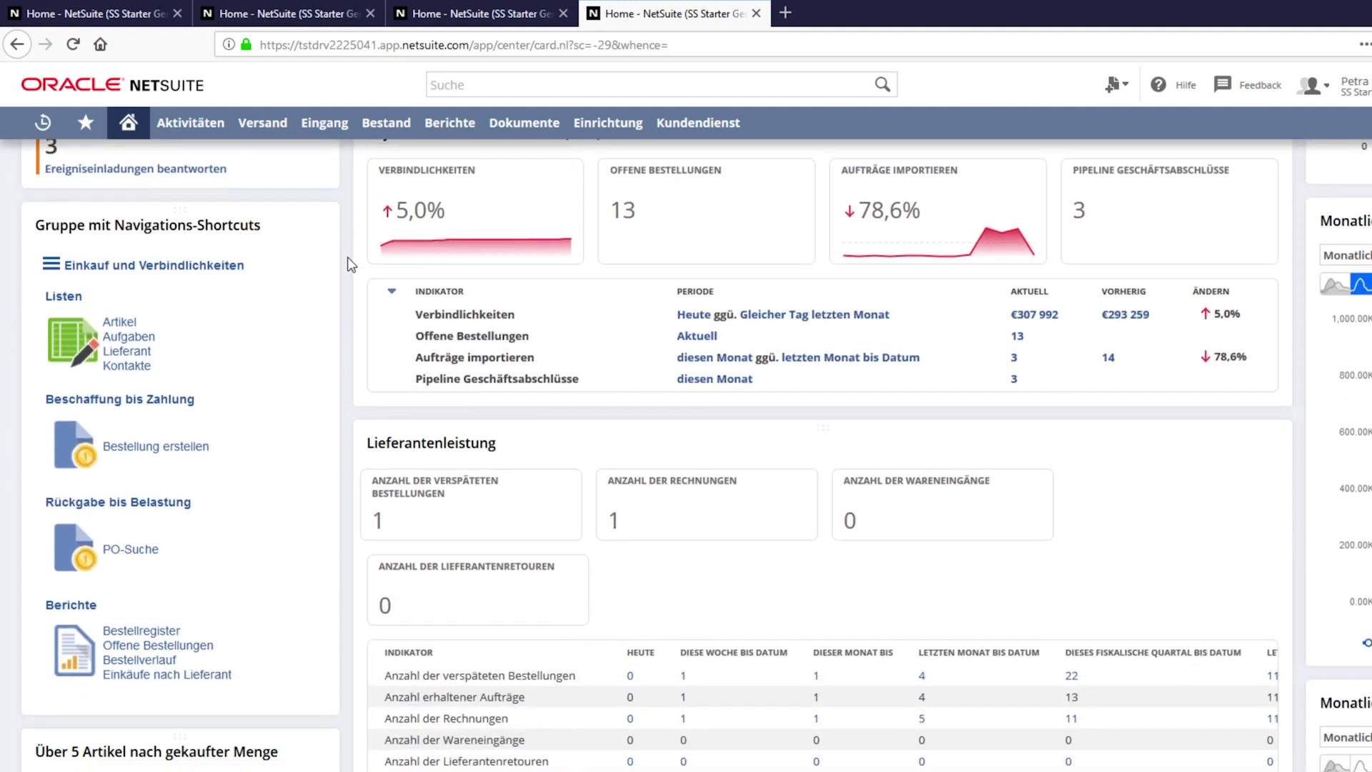
pyautogui.scroll(4, 347, 256)
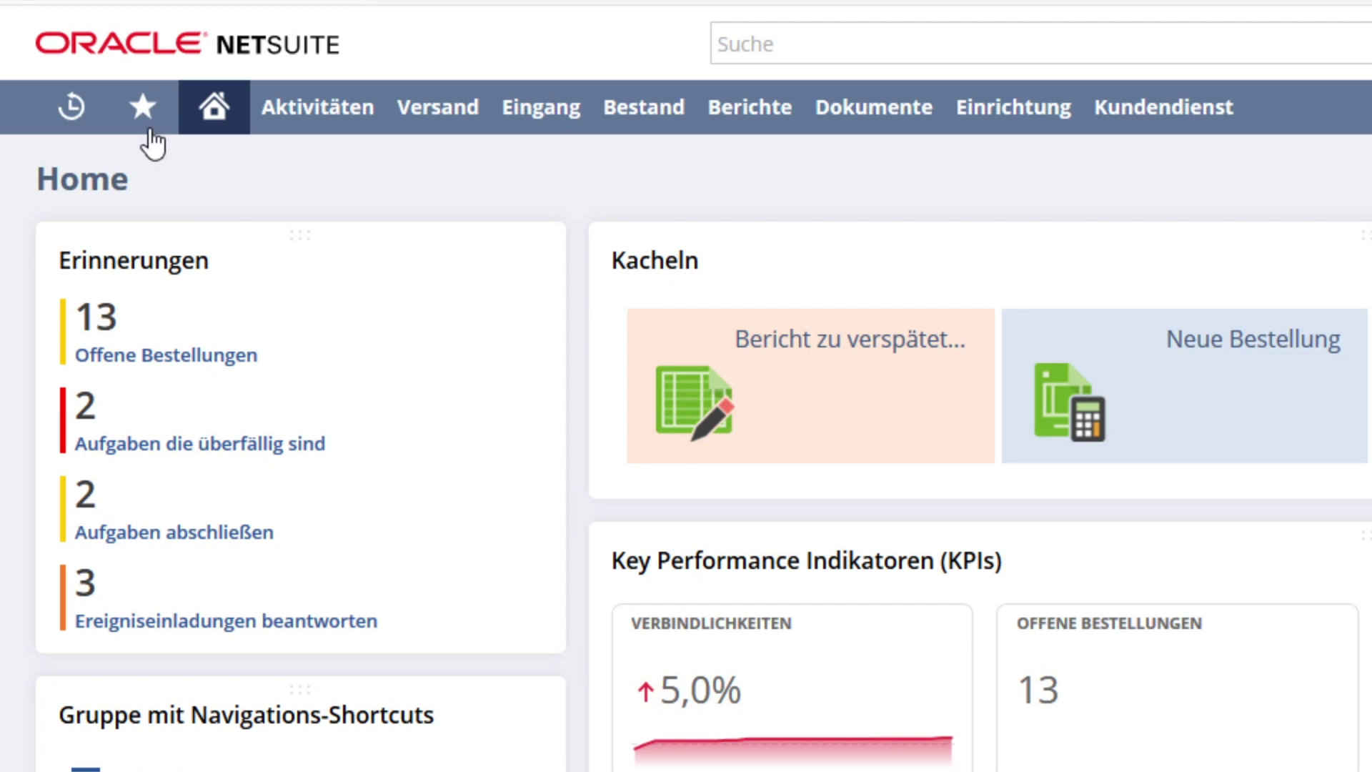
# Start a new purchase order (Bestellung) for supplier Carbon AG and set its location to Germany1 - L1
pyautogui.moveTo(143, 126)
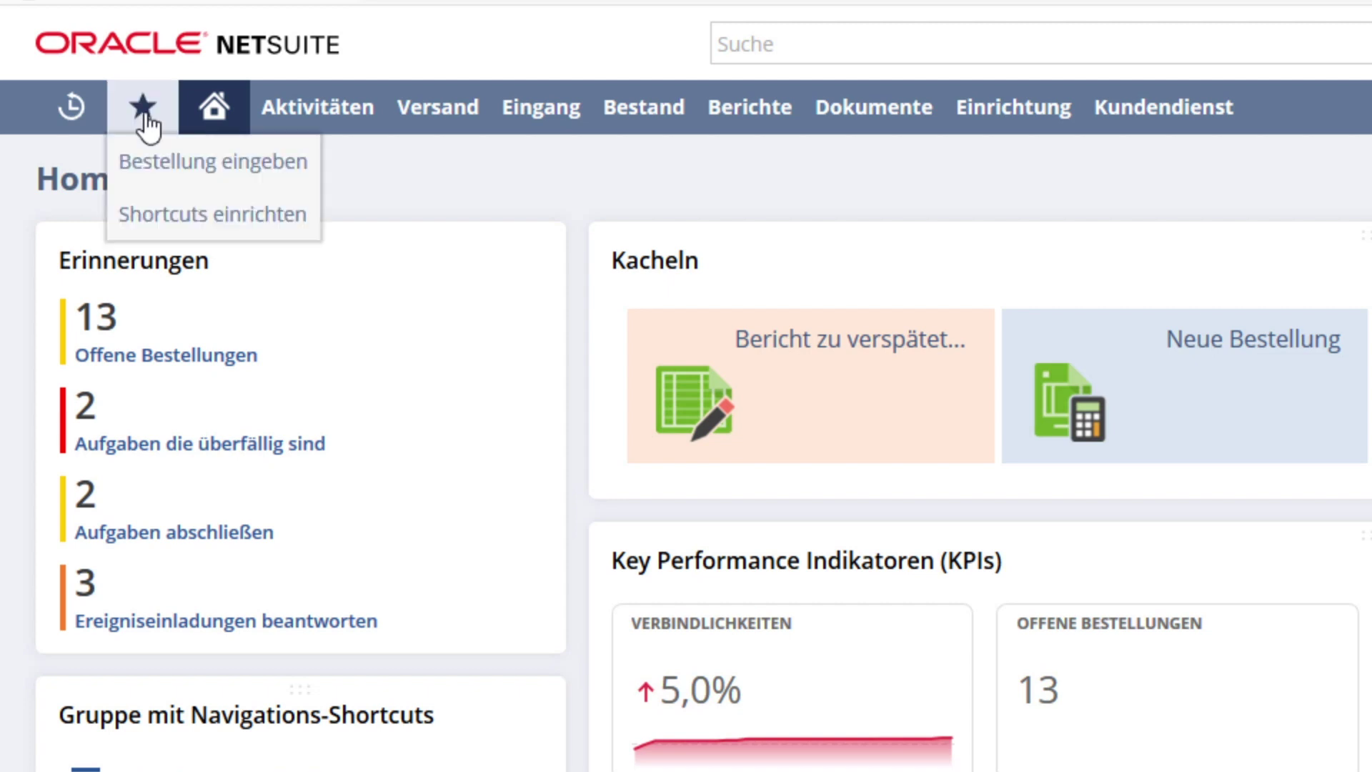
pyautogui.click(142, 163)
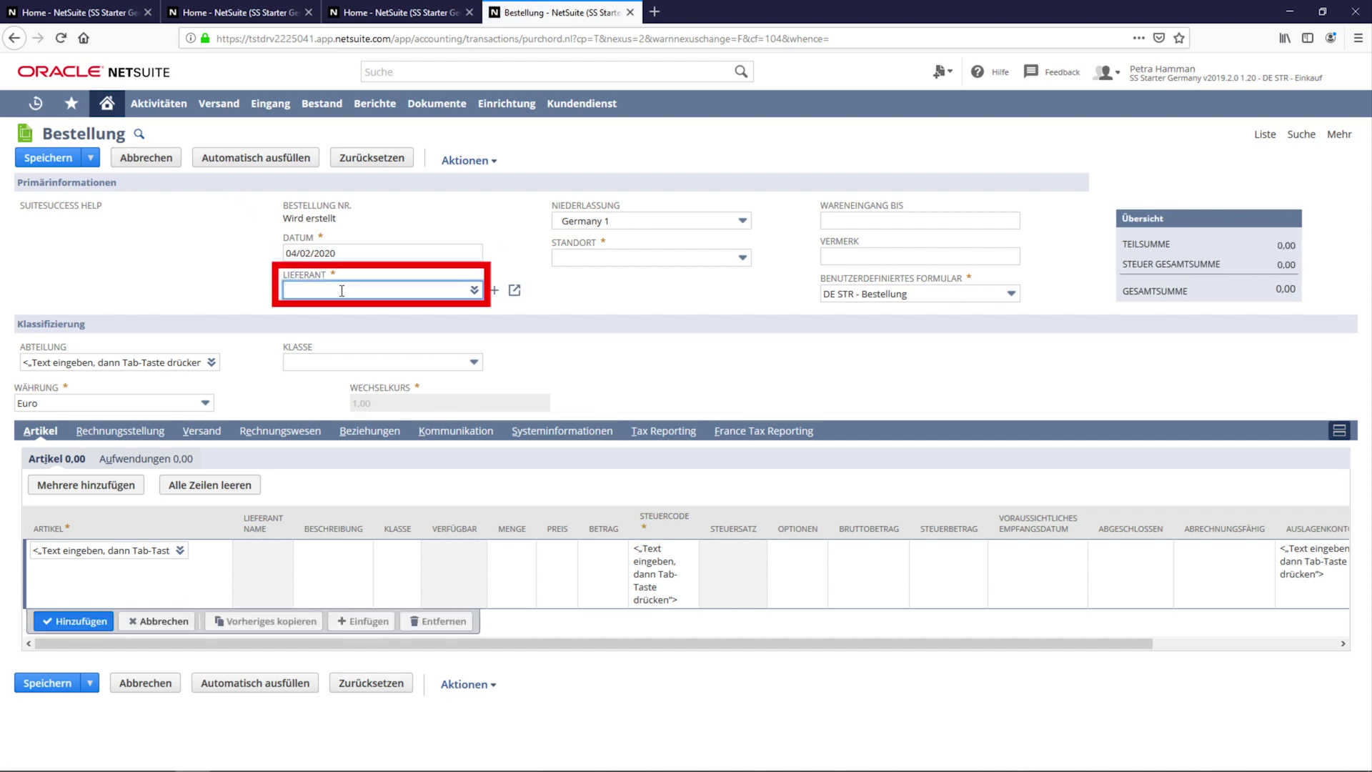
pyautogui.write('carbon')
pyautogui.click(314, 309)
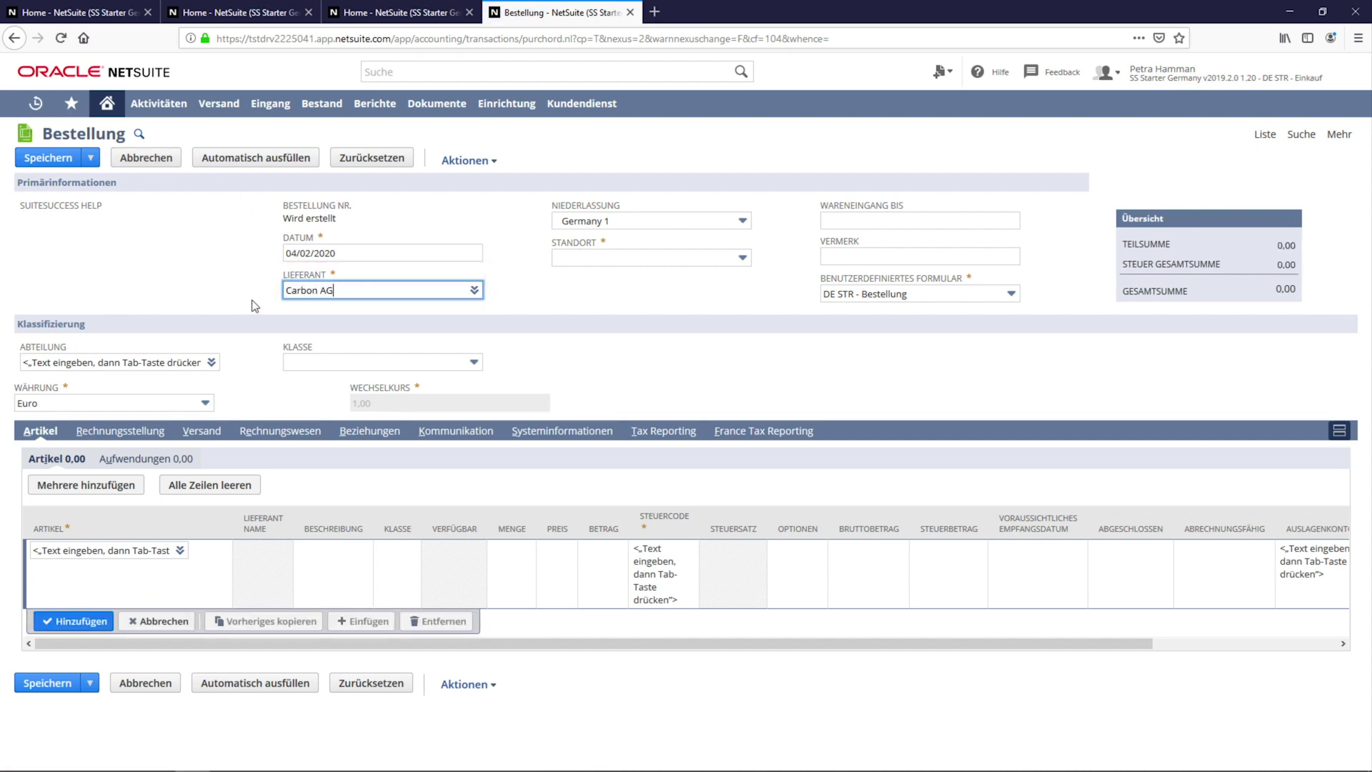
pyautogui.click(610, 262)
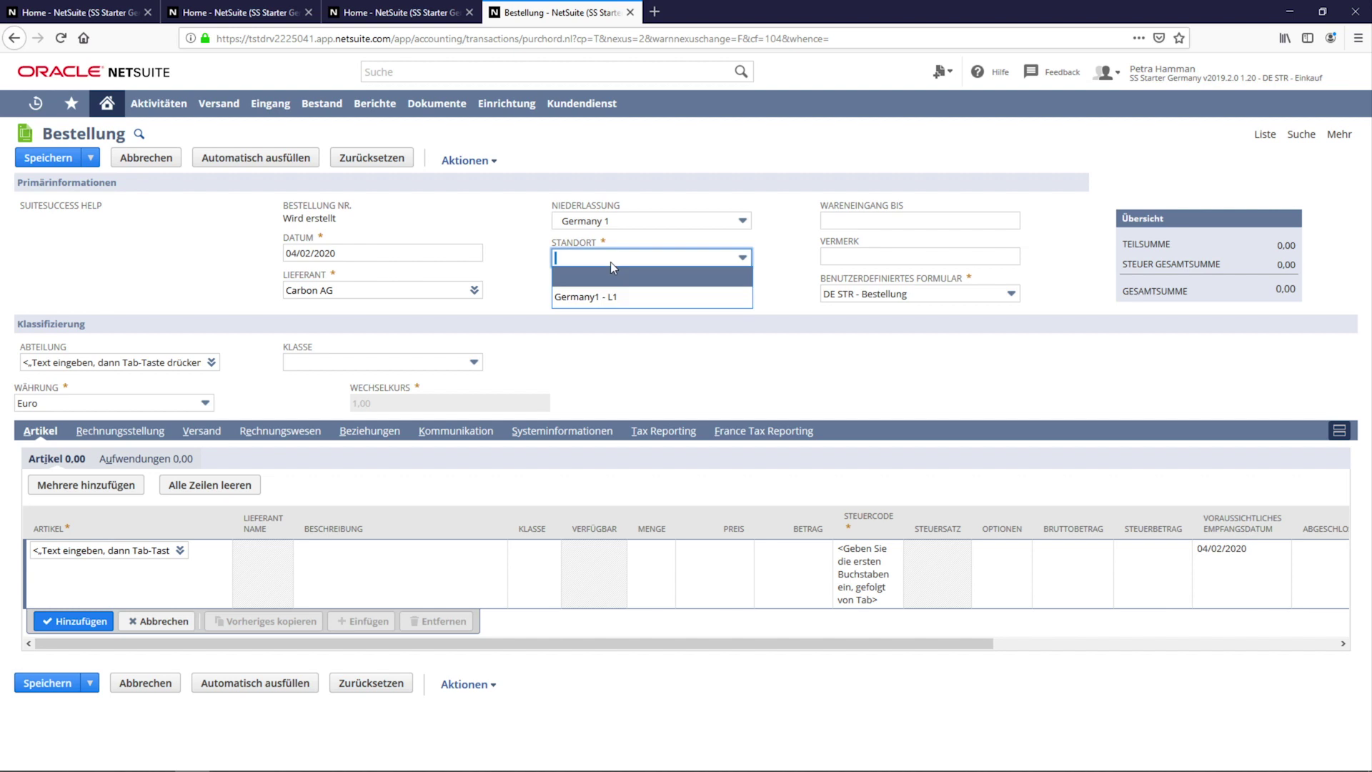
pyautogui.click(589, 298)
# Add the item NIN_Dell Laptop from the item list to the purchase order and save the order
pyautogui.click(107, 550)
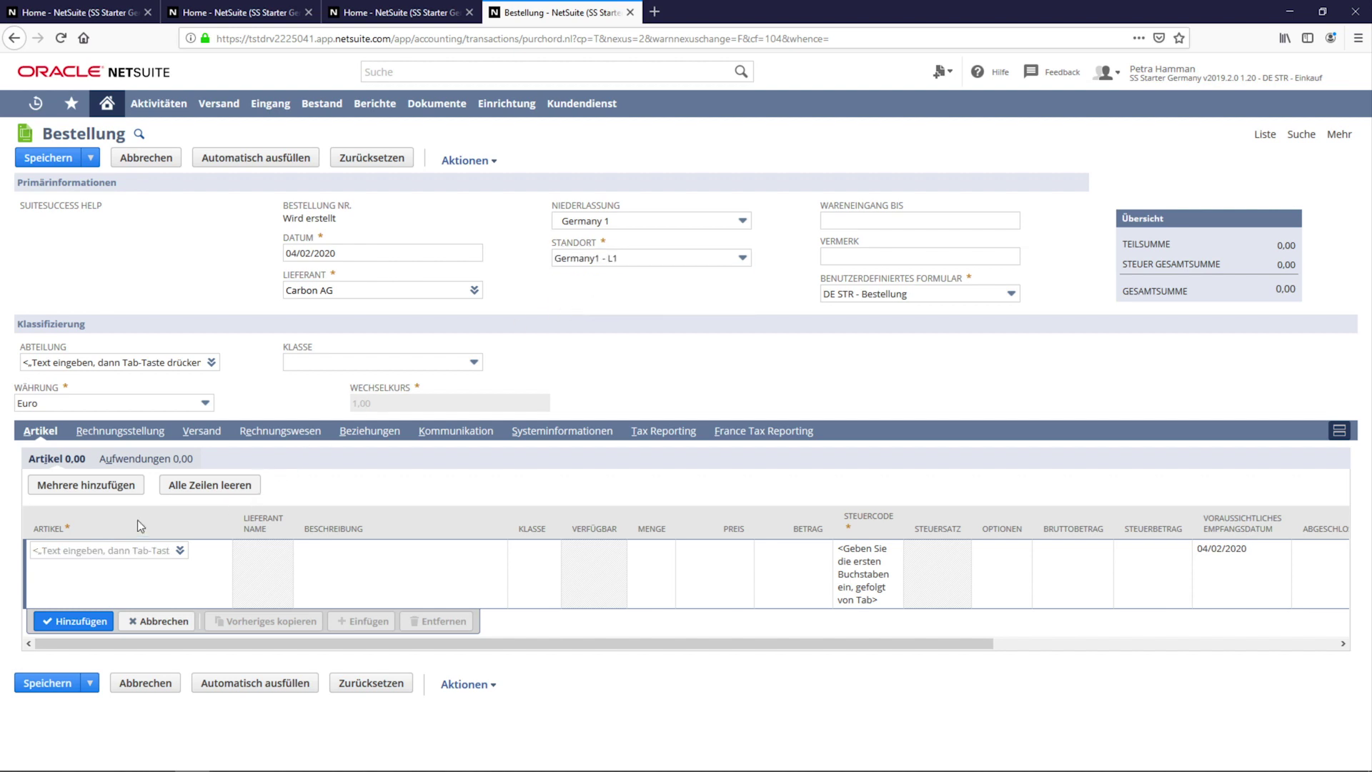
pyautogui.moveTo(182, 554)
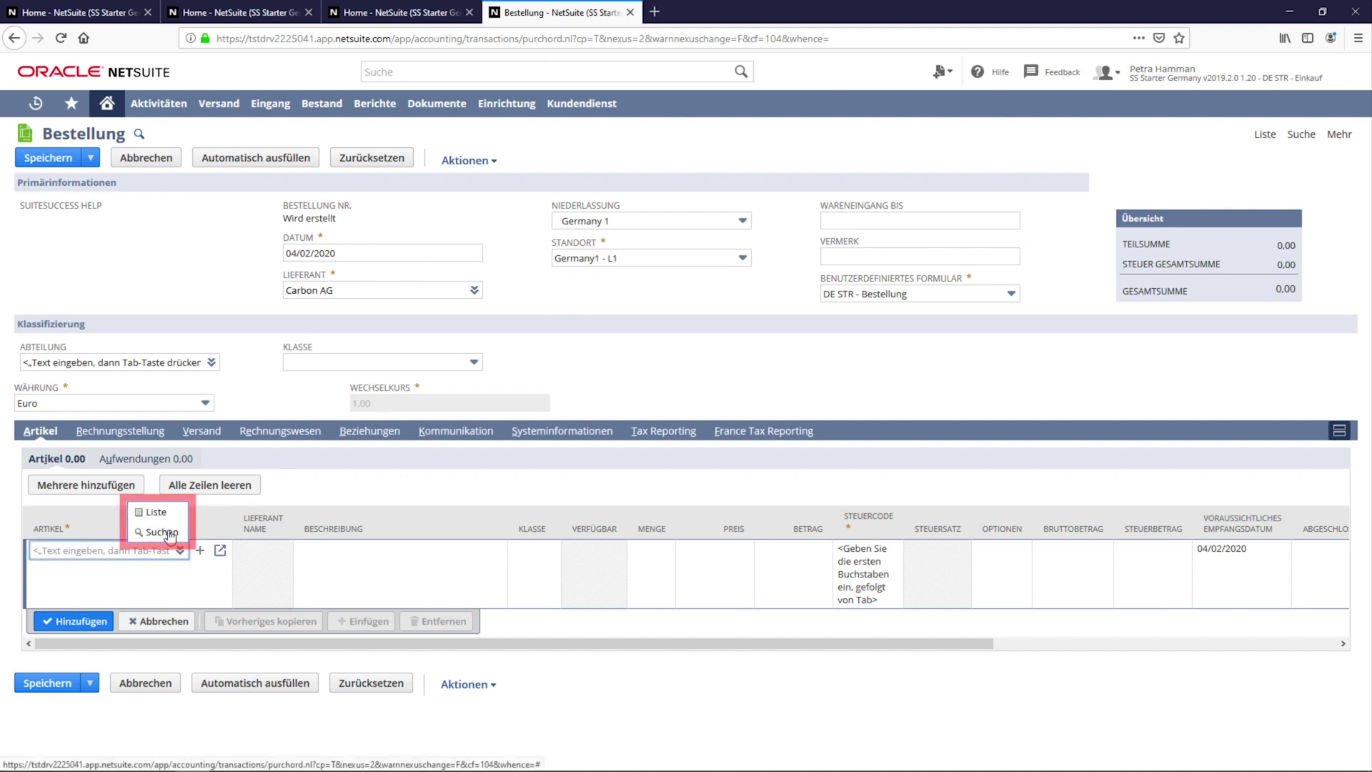
pyautogui.click(159, 513)
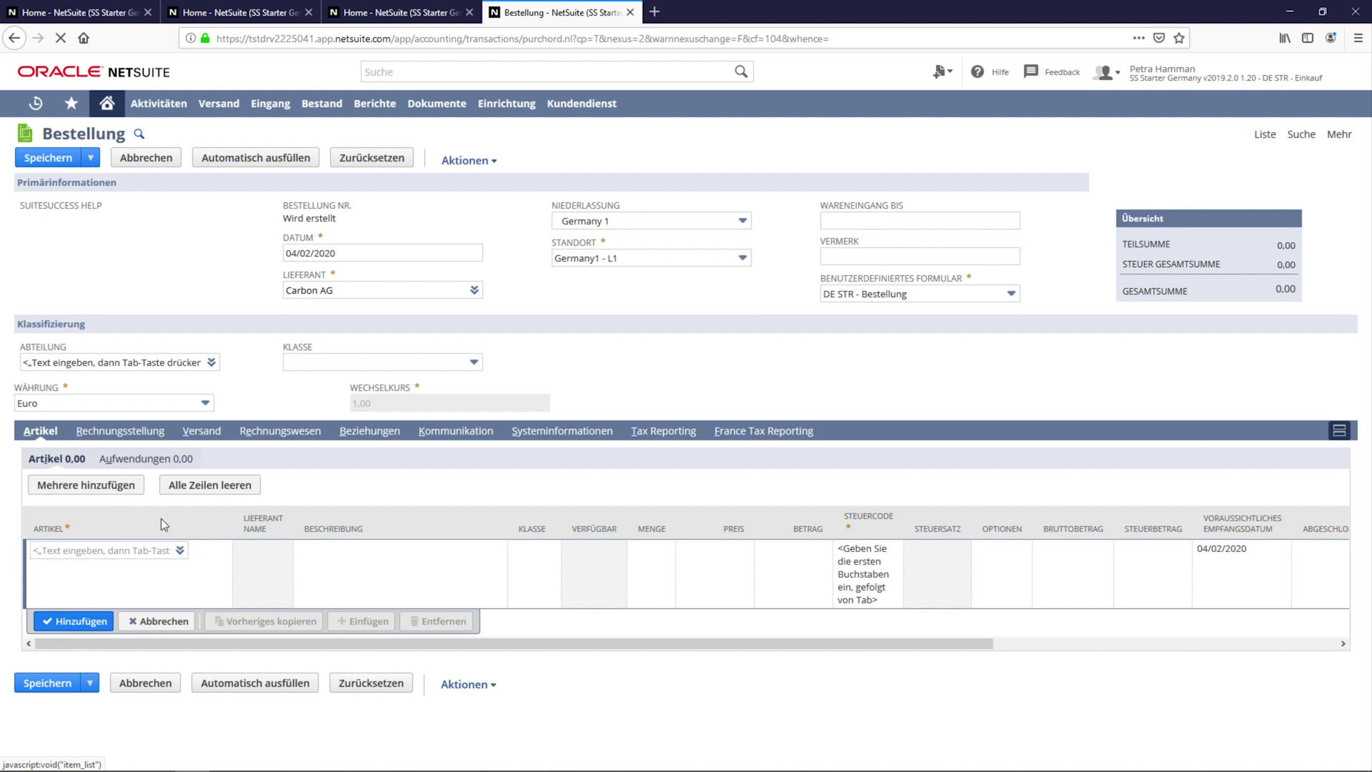
pyautogui.click(104, 421)
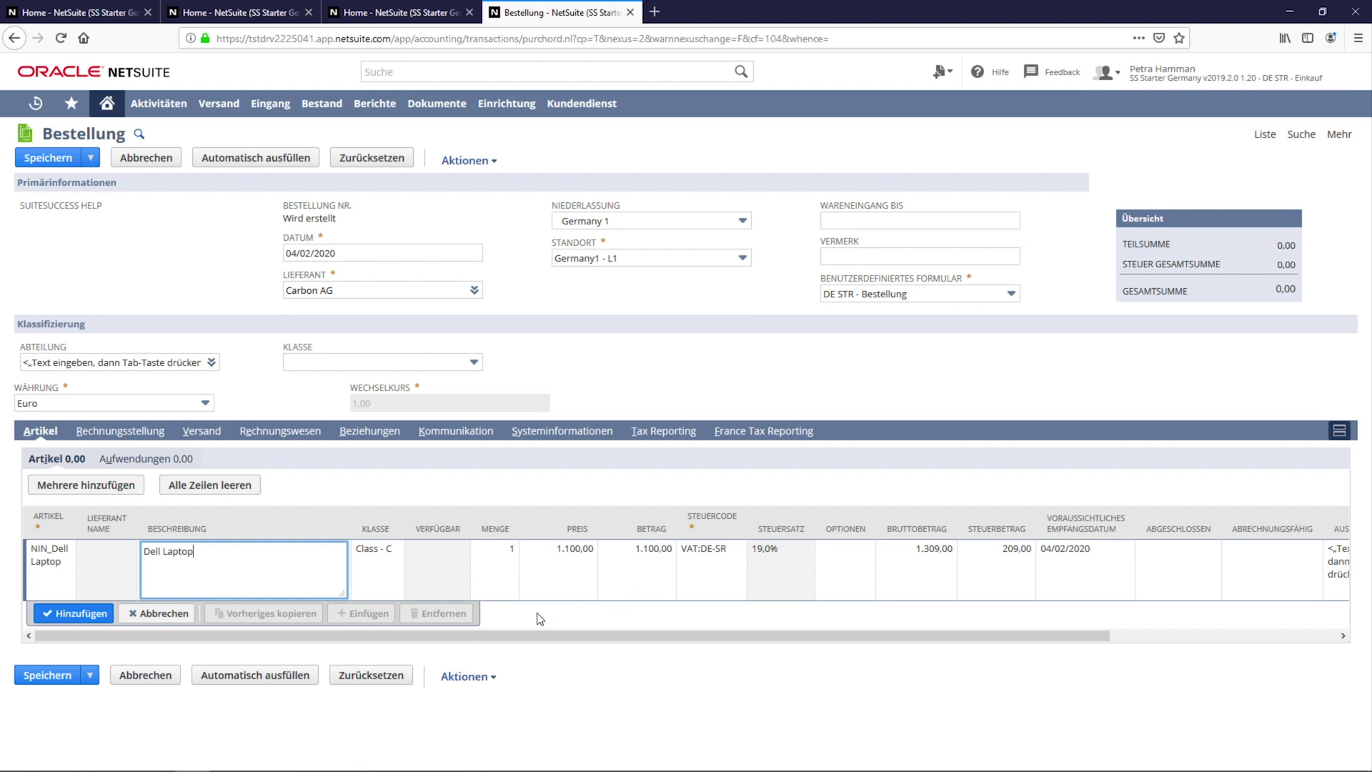
pyautogui.click(48, 675)
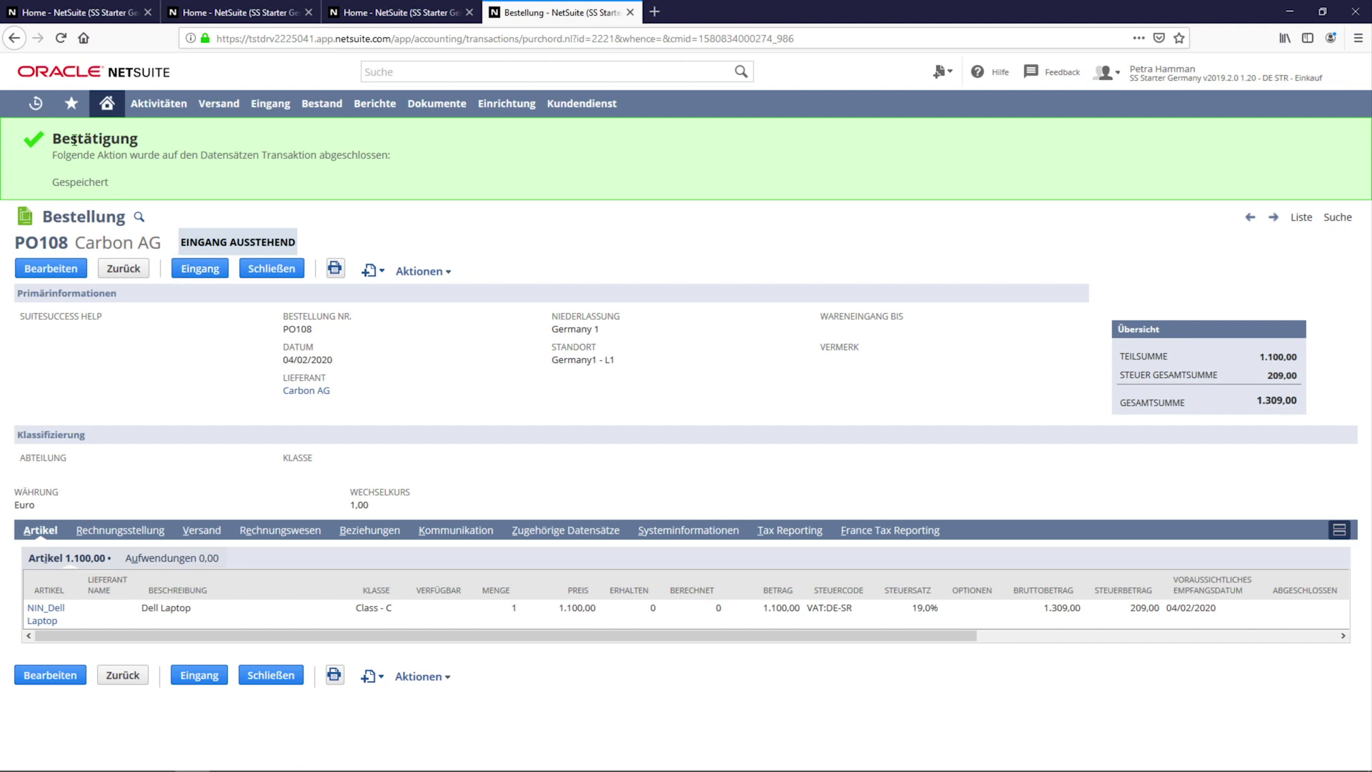
# Open the Carbon AG purchase order dated 04/02/2020 from the home page's open orders reminder and save a goods receipt for its Dell laptop
pyautogui.click(108, 105)
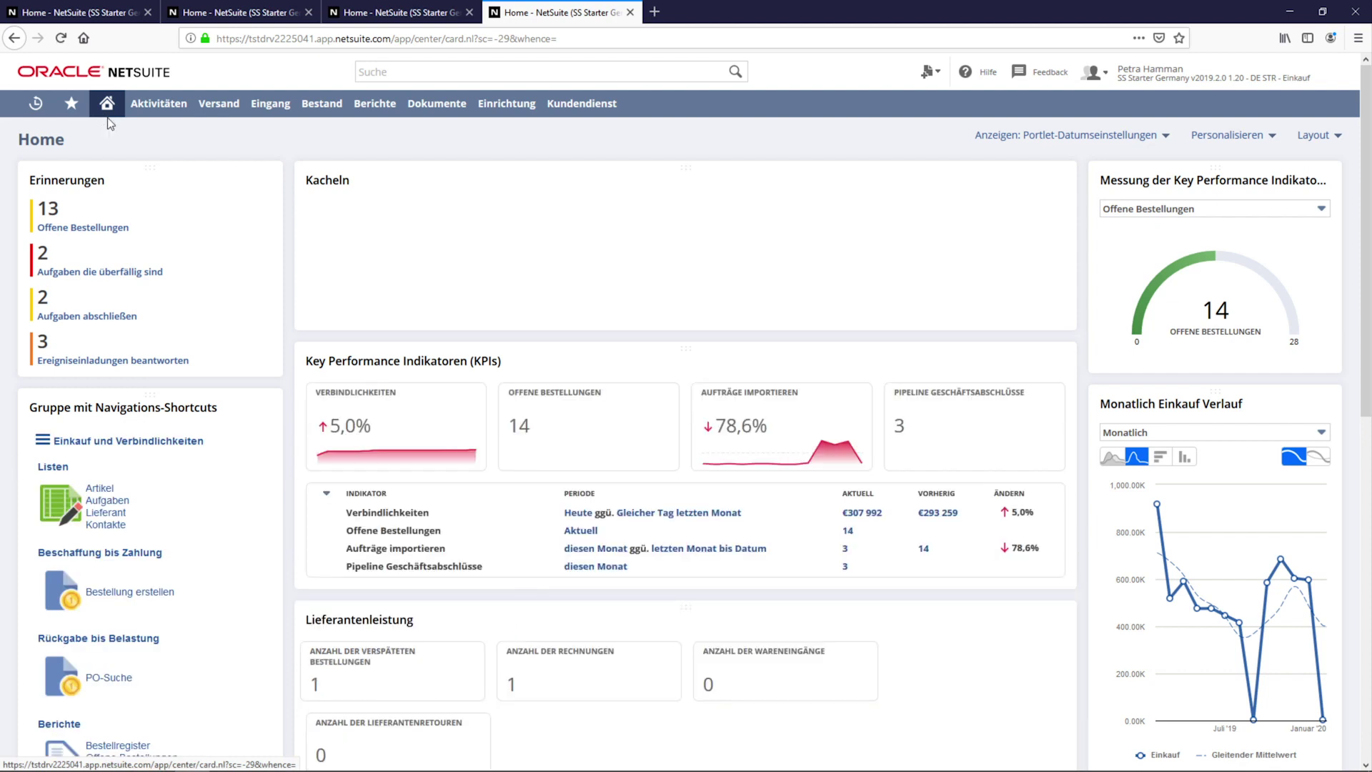
pyautogui.moveTo(236, 186)
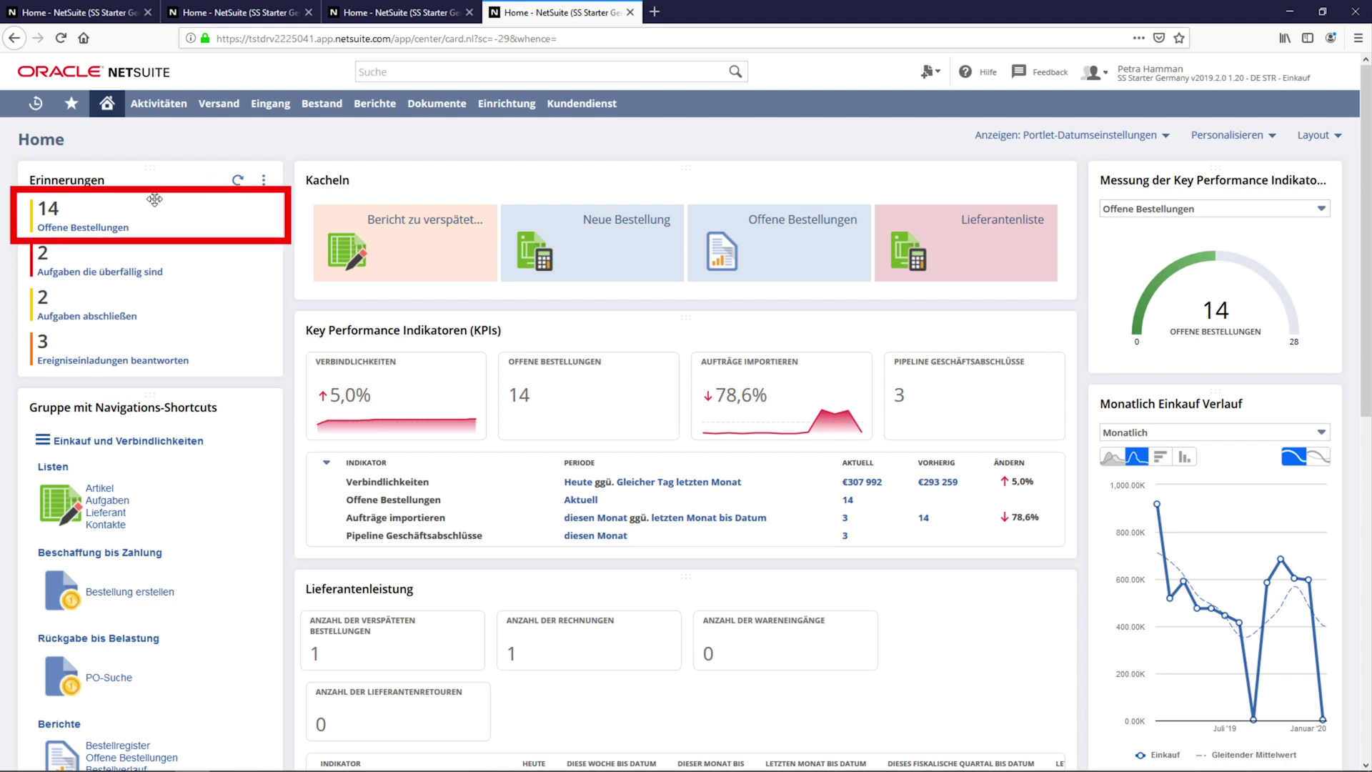
pyautogui.click(116, 229)
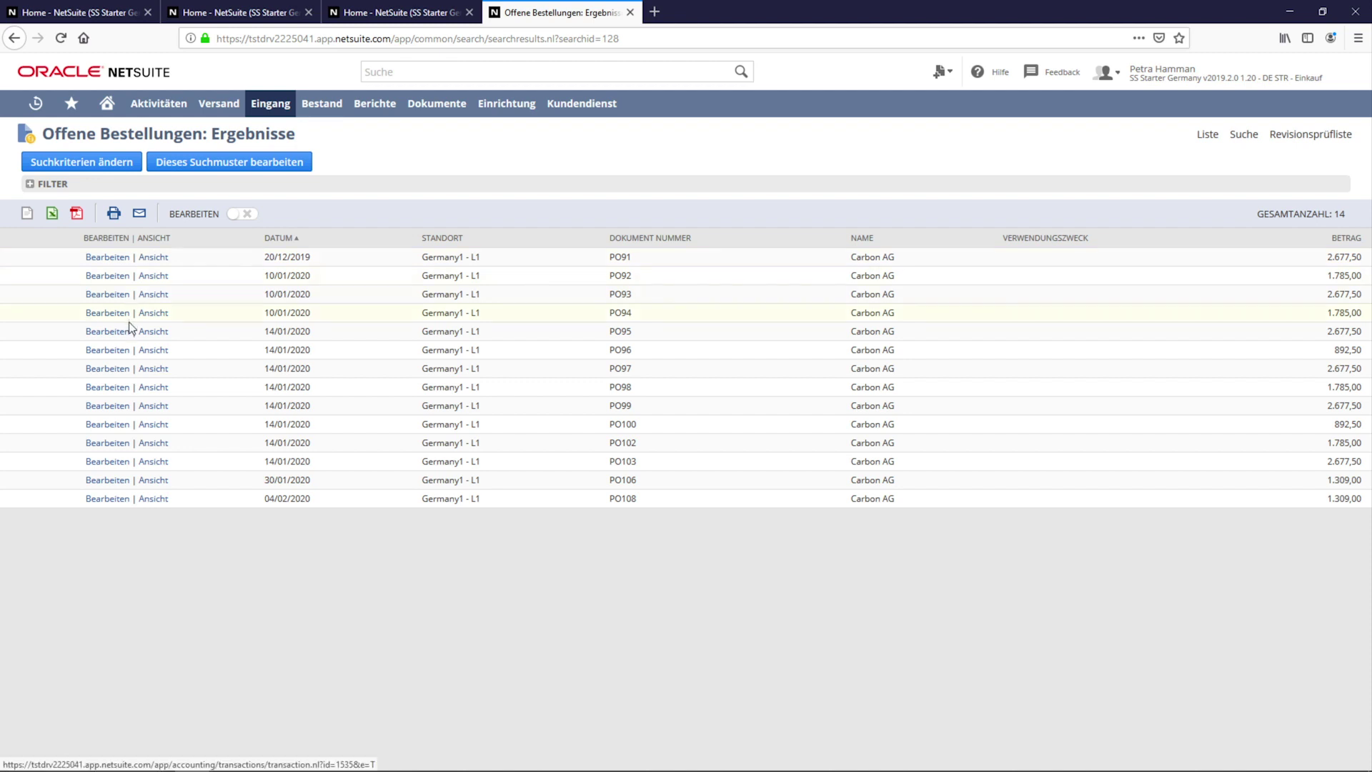
pyautogui.click(150, 503)
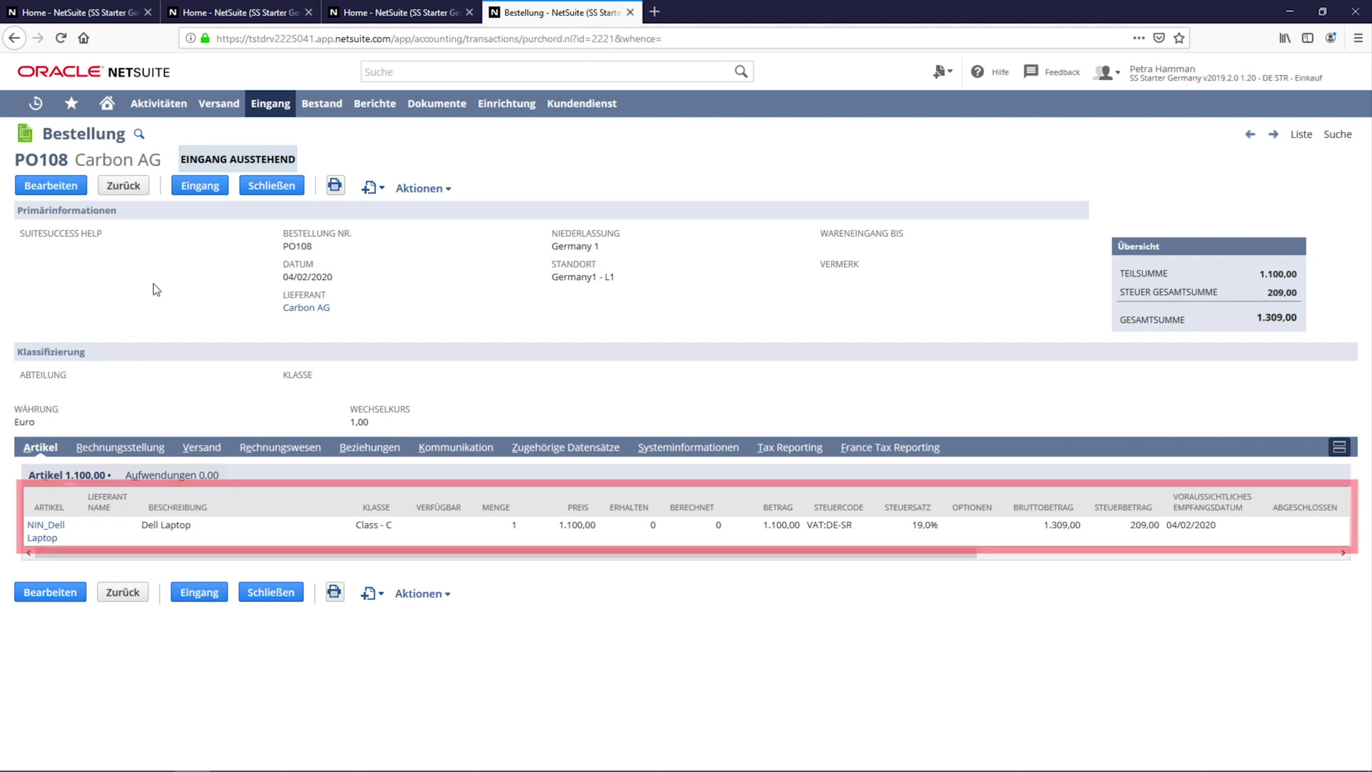
pyautogui.click(208, 190)
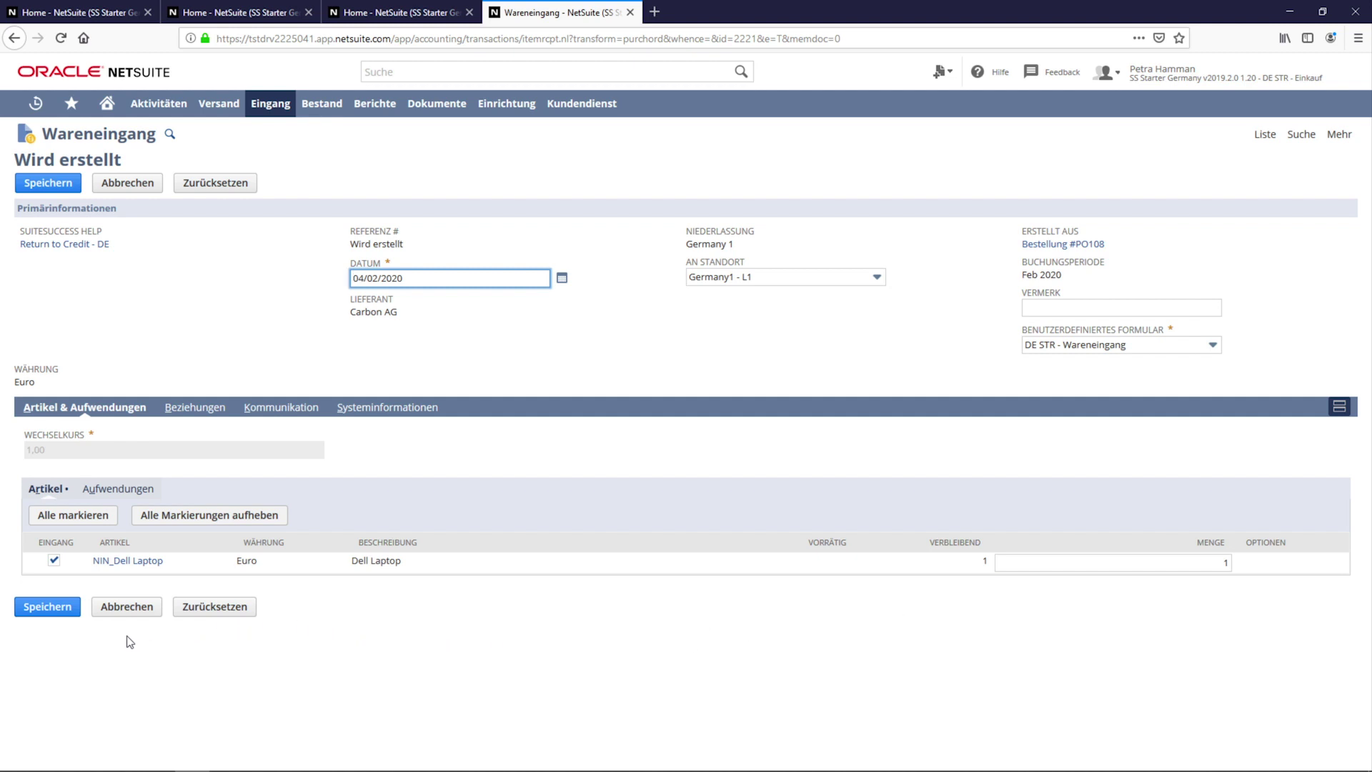
pyautogui.click(43, 609)
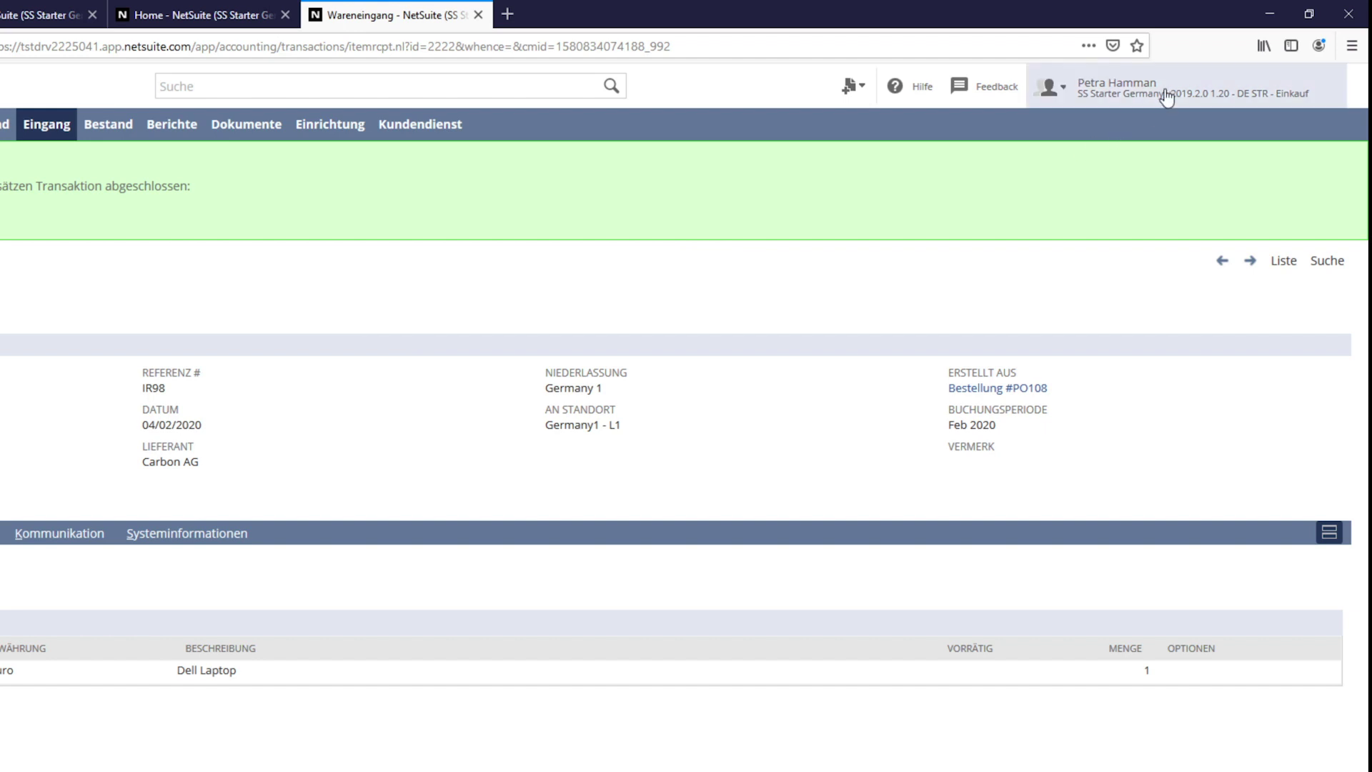
# Switch to the DE STR - Finanzwesen role of SS Starter Germany
pyautogui.moveTo(1164, 91)
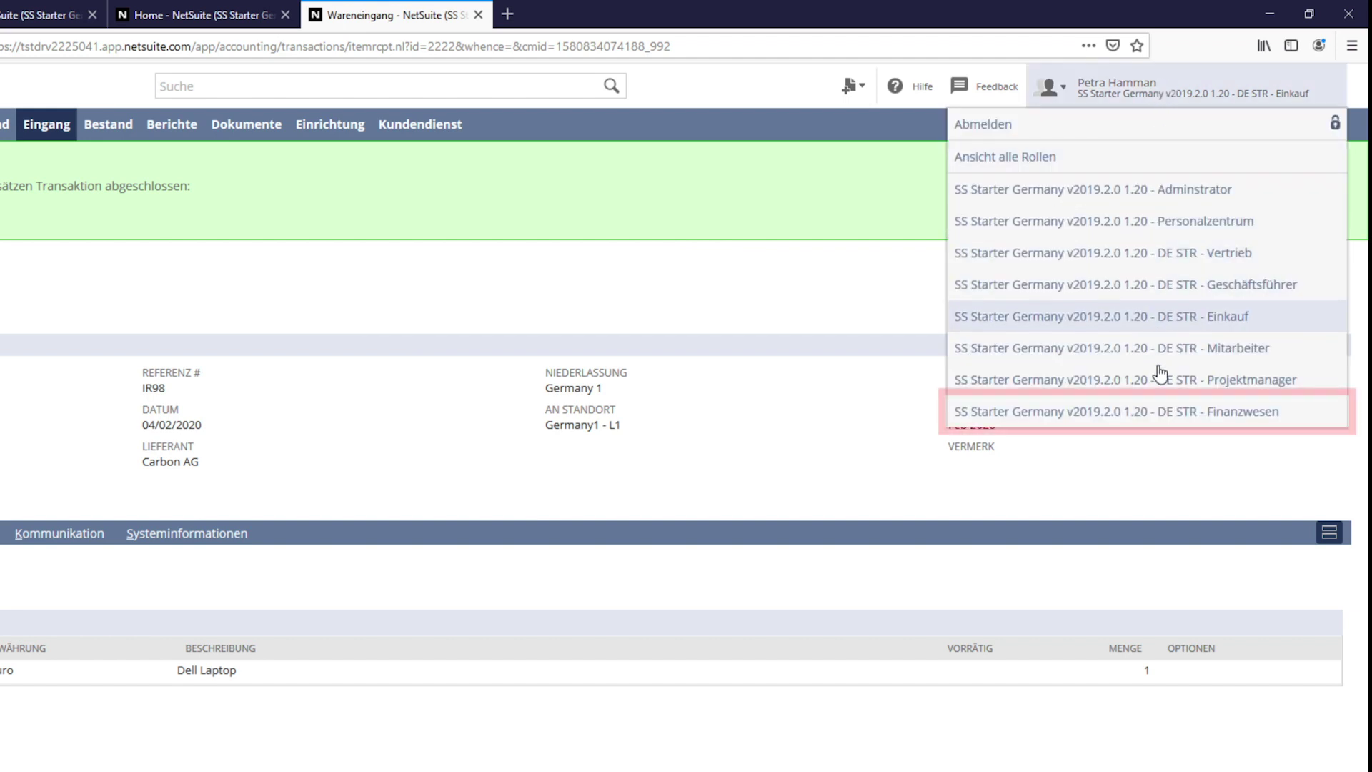
pyautogui.click(1136, 411)
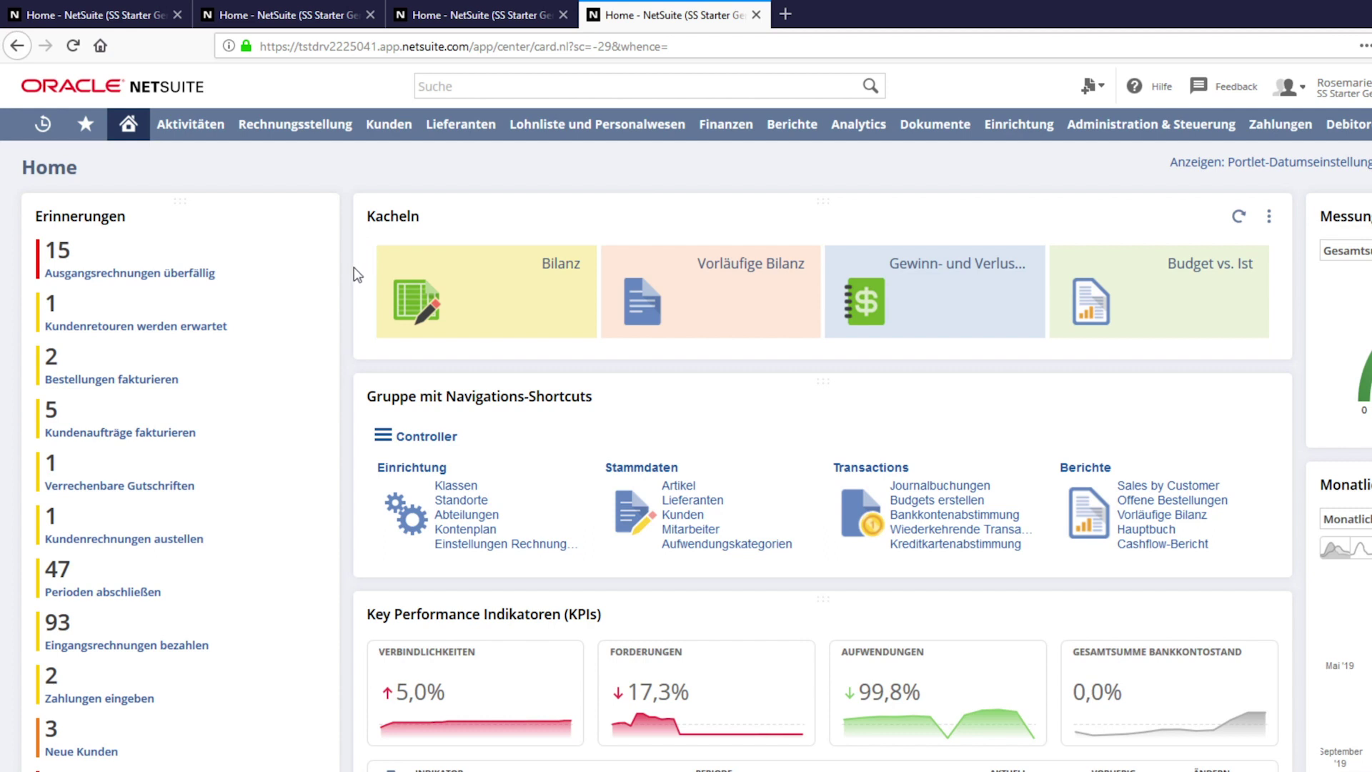
# Examine the finance dashboard's reminders, KPIs, financial overview, statistics and account reconciliation portlets
pyautogui.scroll(-2, 347, 285)
pyautogui.scroll(-5, 345, 283)
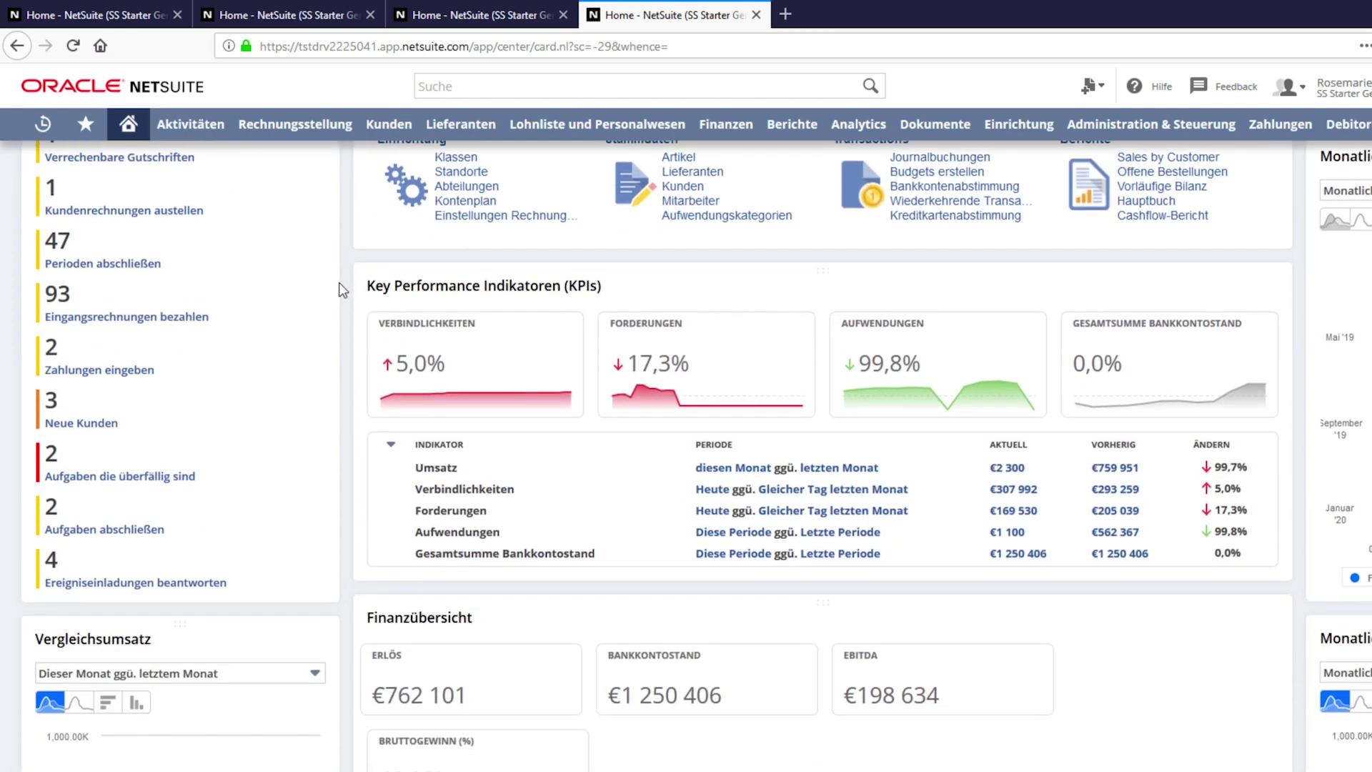
pyautogui.scroll(-5, 338, 282)
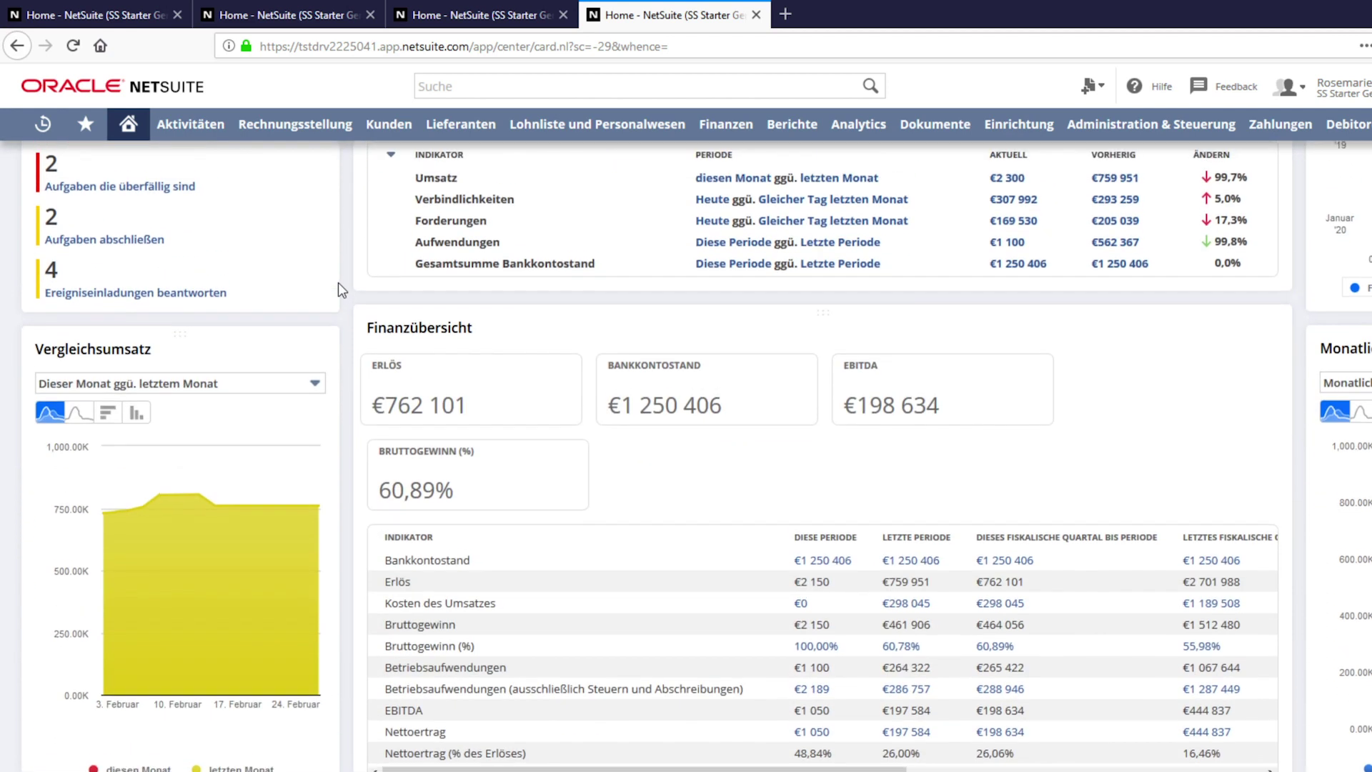
pyautogui.scroll(-3, 338, 288)
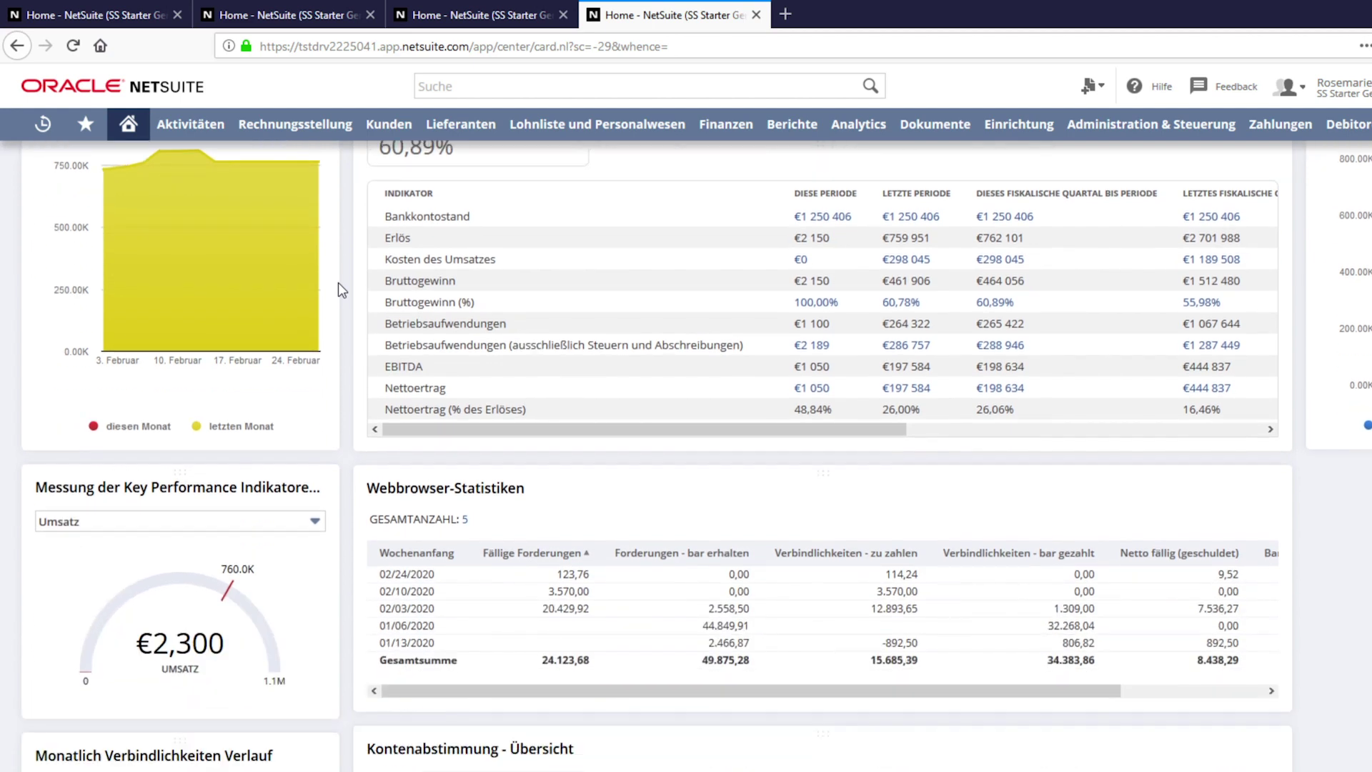
pyautogui.scroll(-4, 338, 282)
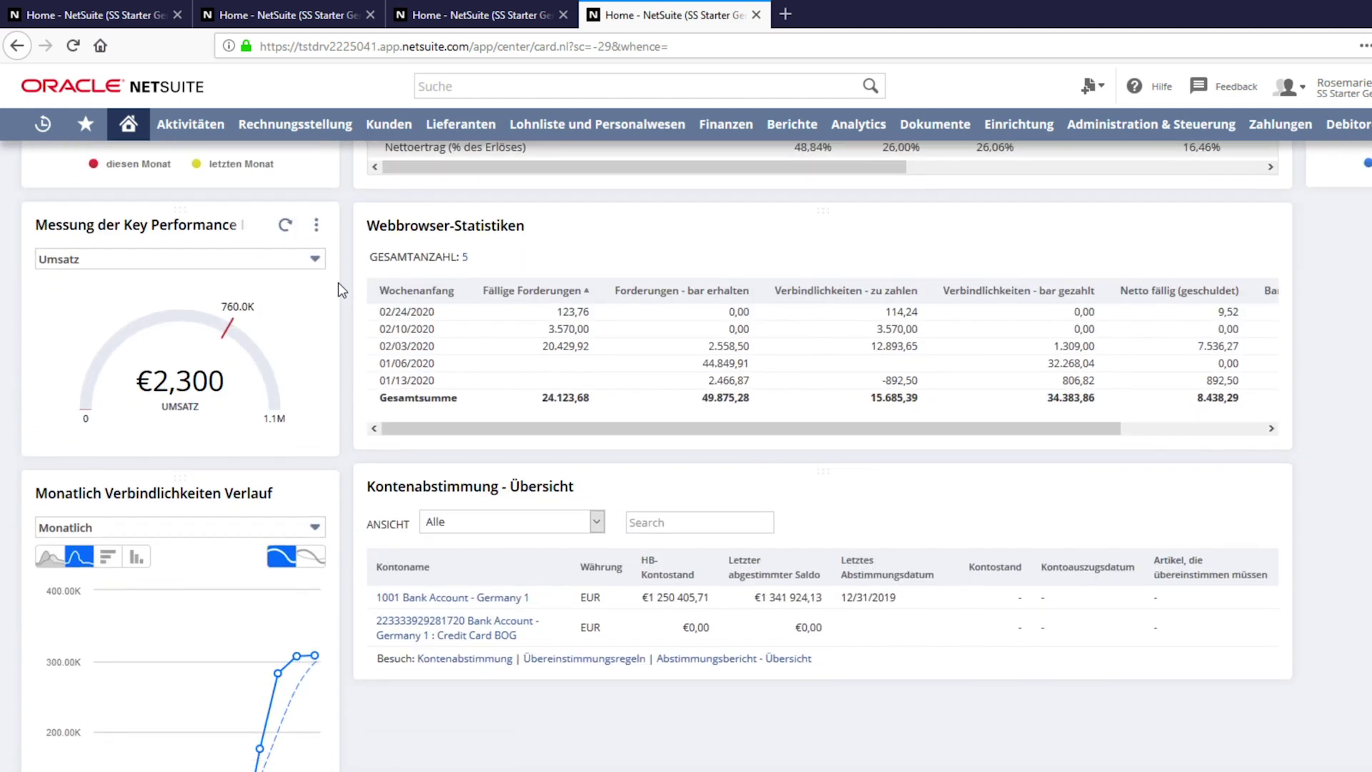
pyautogui.scroll(13, 338, 281)
pyautogui.scroll(5, 337, 281)
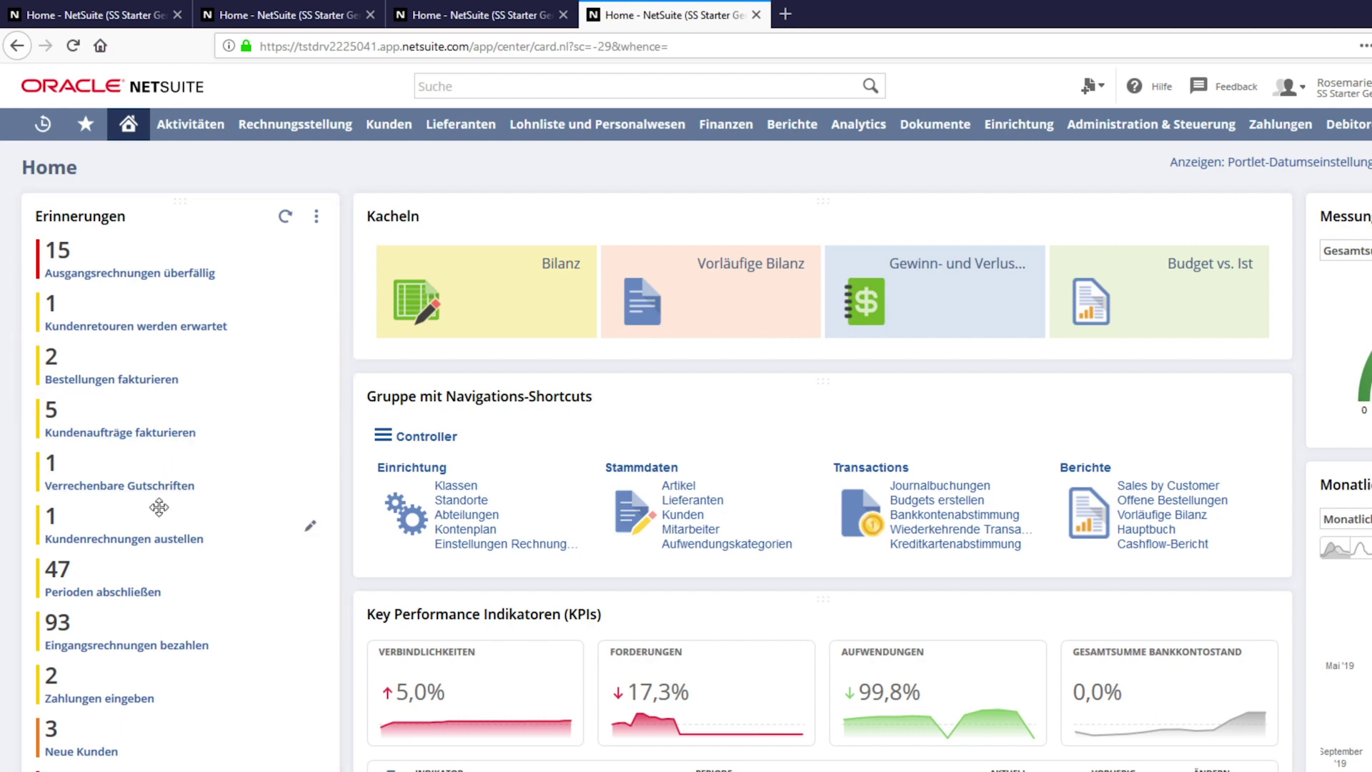
pyautogui.scroll(-2, 162, 523)
pyautogui.scroll(-1, 163, 523)
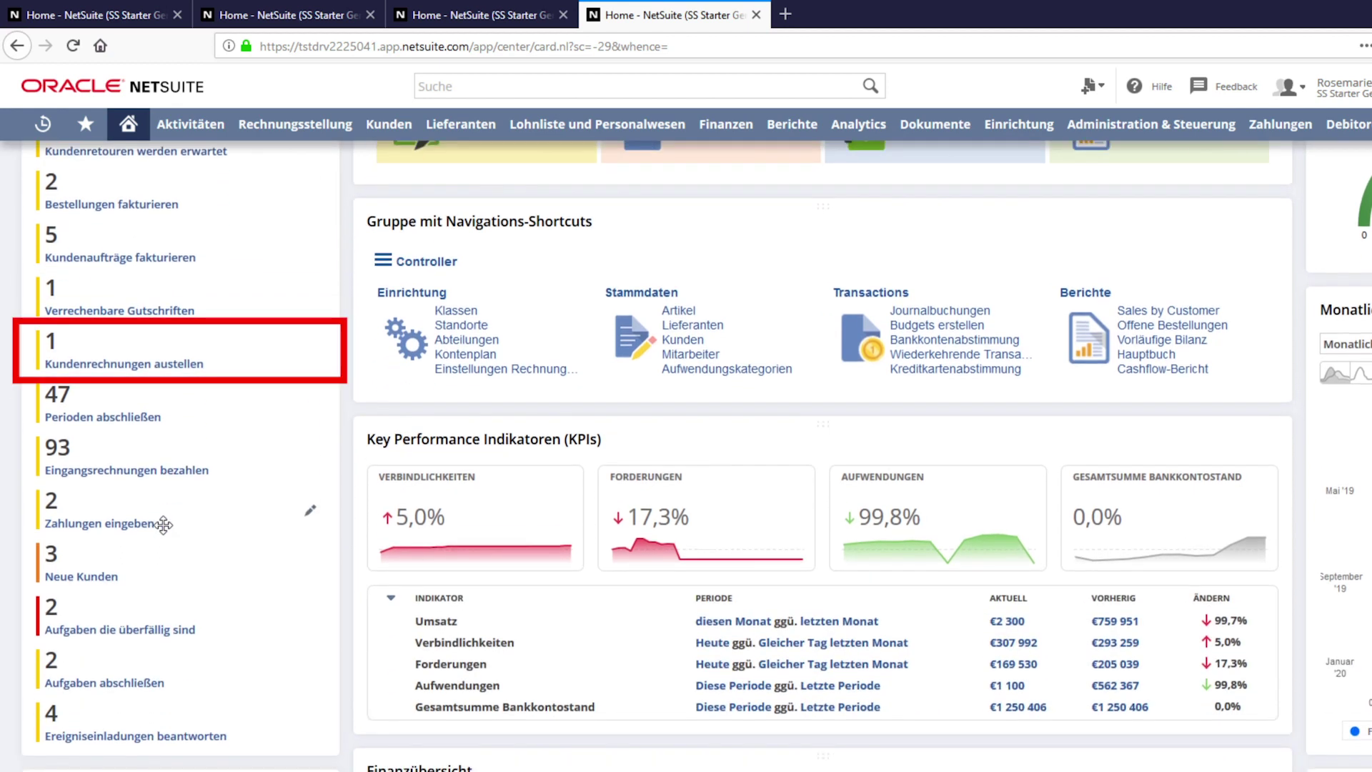
pyautogui.scroll(3, 163, 523)
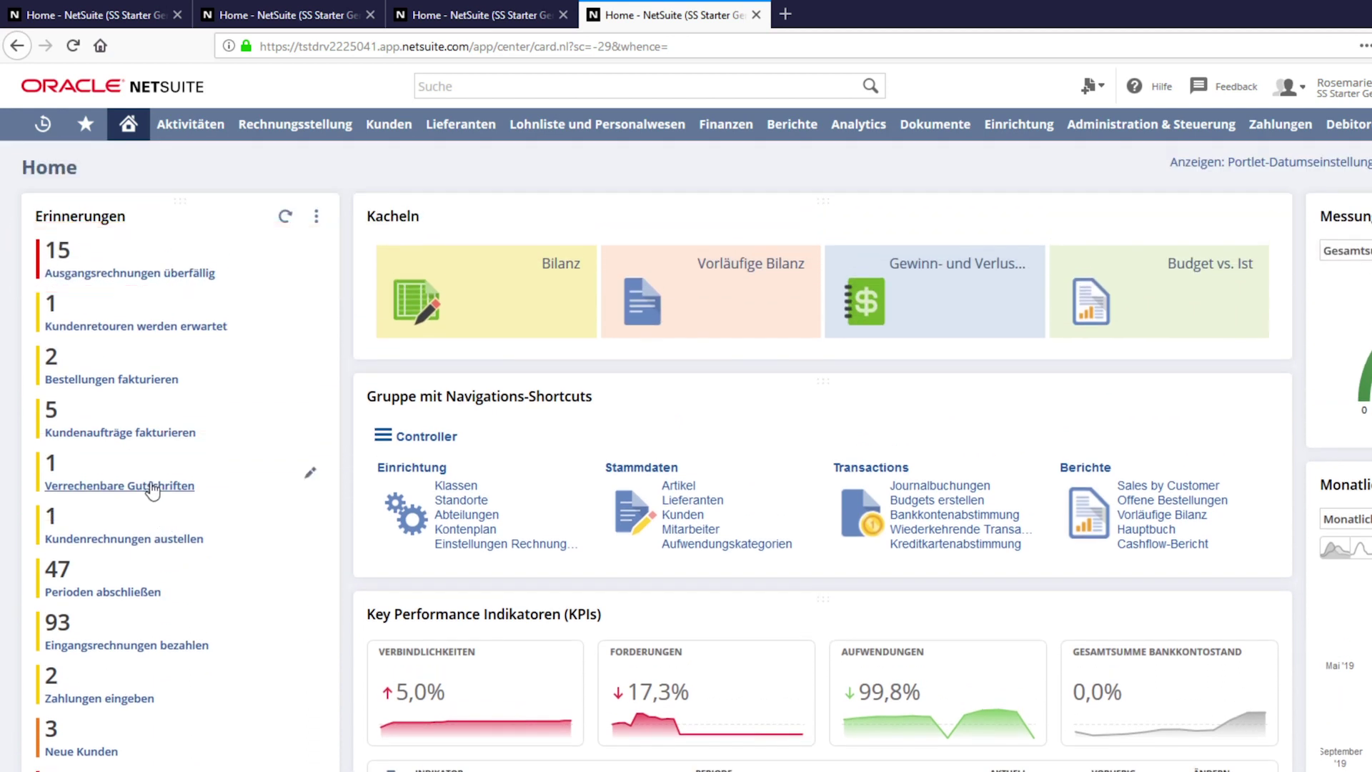
# Invoice the Carbon AG purchase order dated 02/04/2020 from the Bestellungen fakturieren reminder and save the resulting vendor bill (Eingangsrechnung)
pyautogui.click(138, 379)
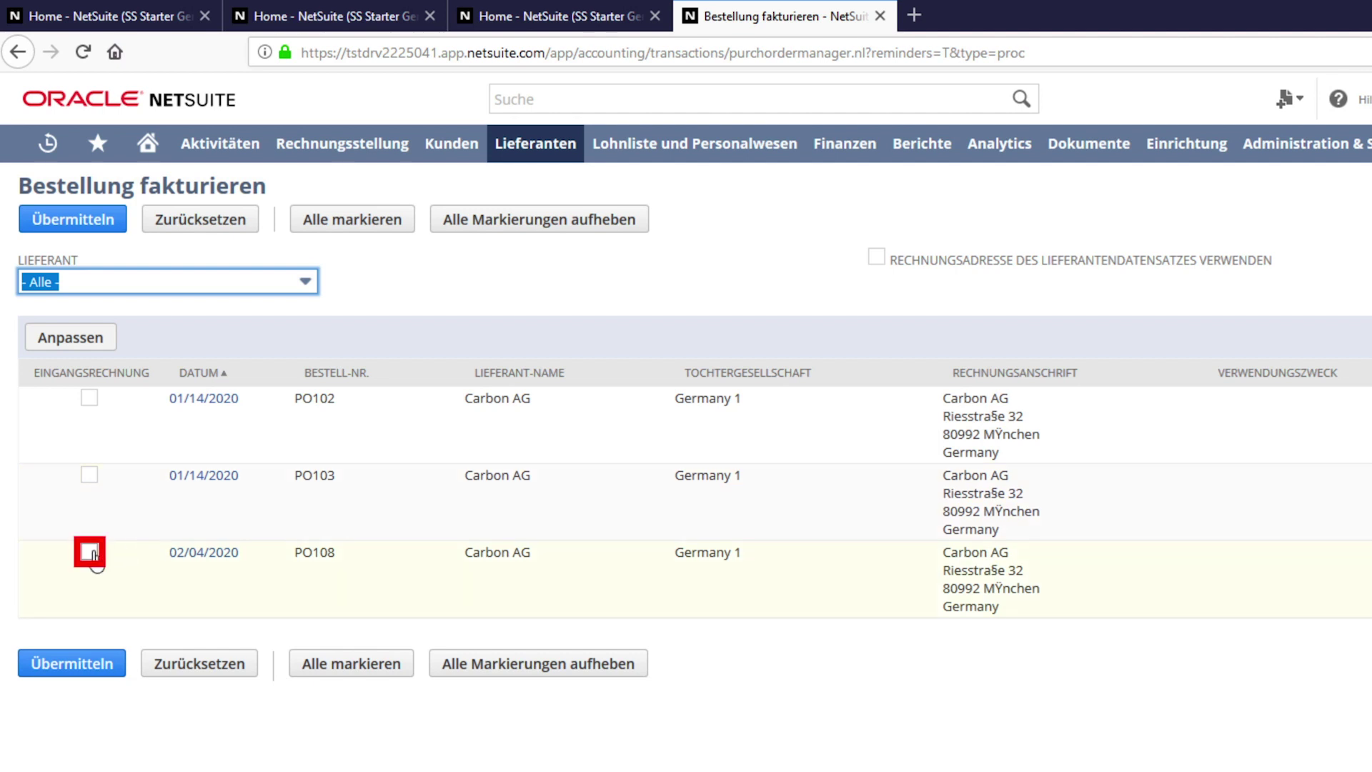
pyautogui.click(89, 552)
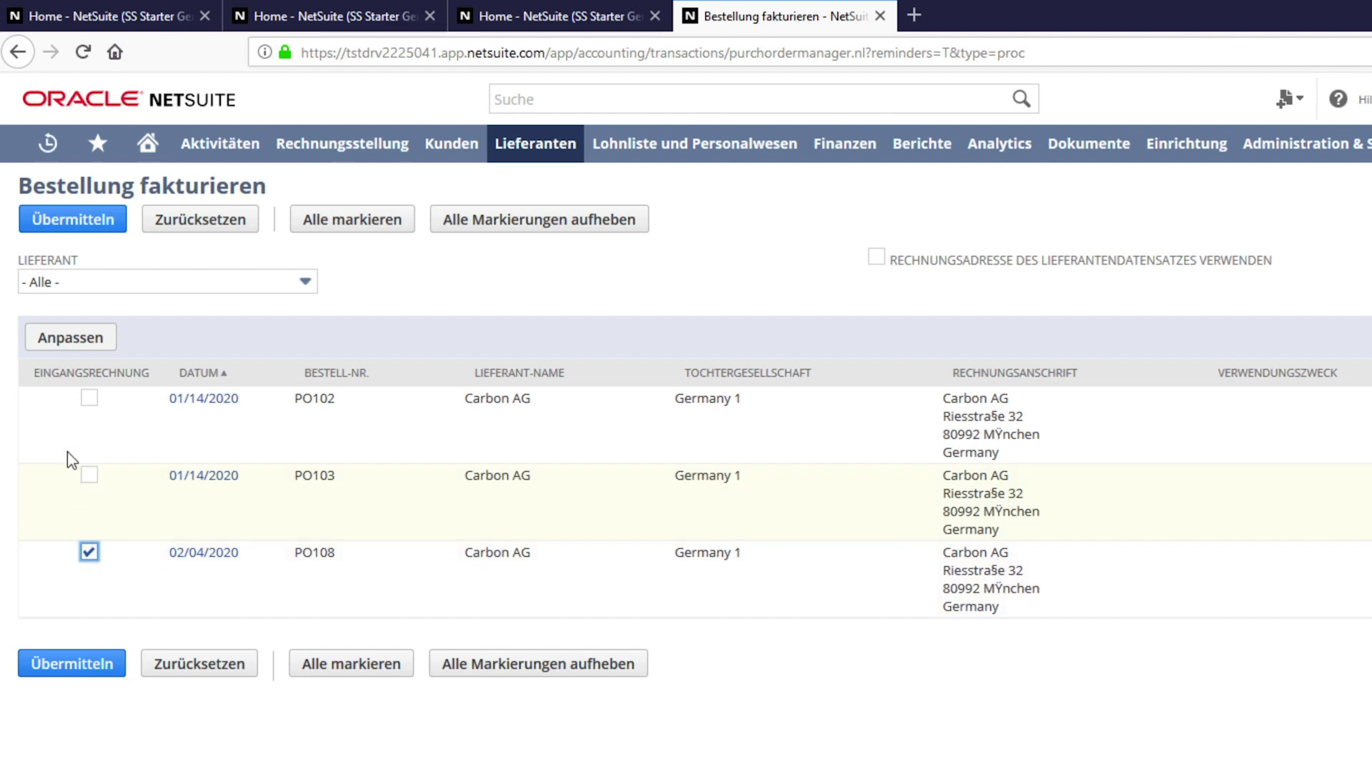
pyautogui.click(52, 221)
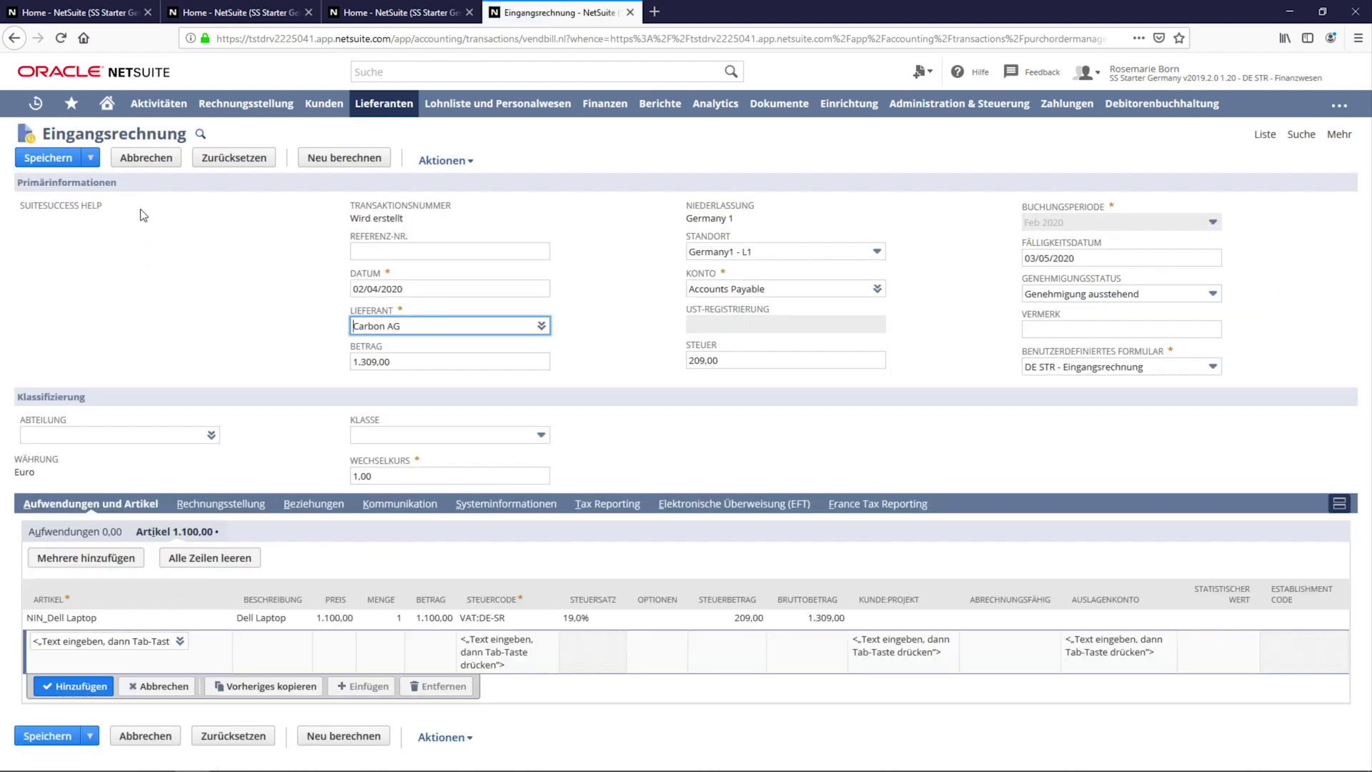
pyautogui.click(61, 166)
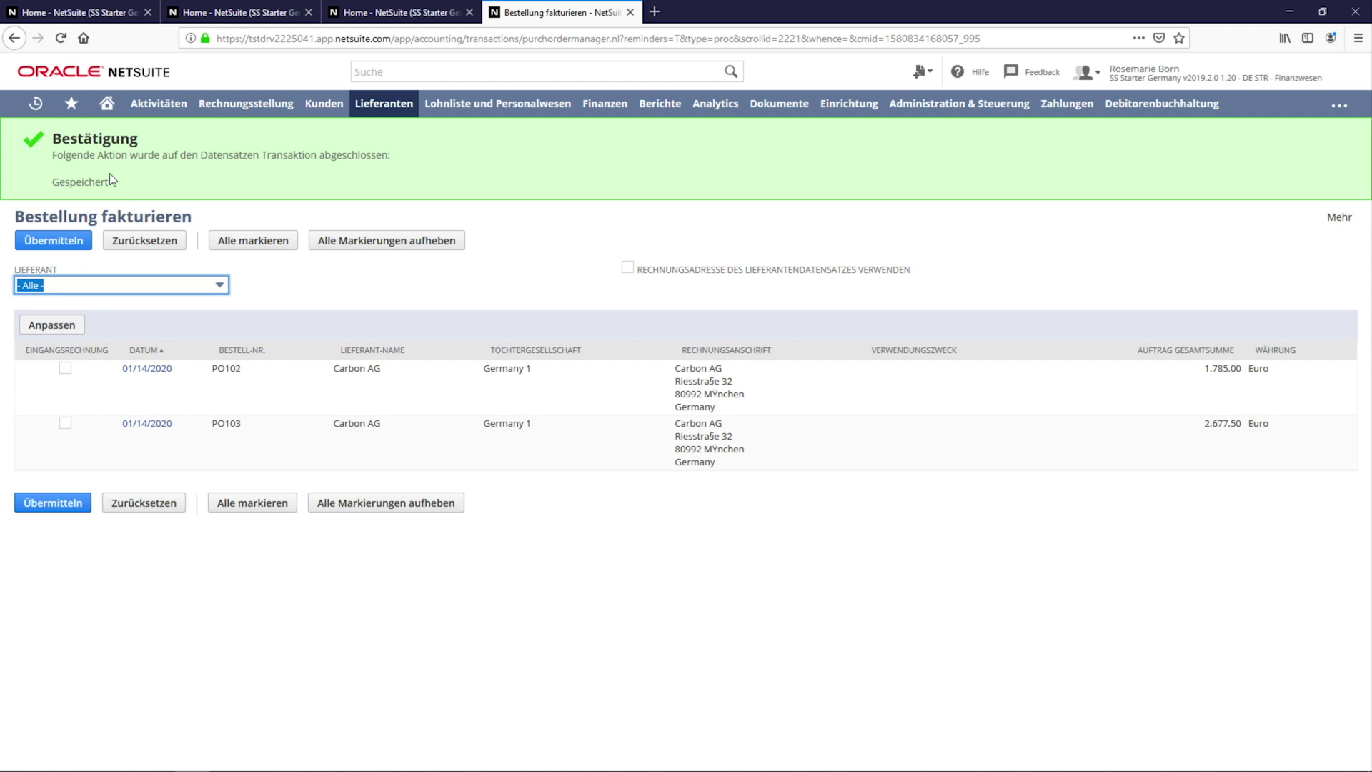
# From the home dashboard, open the payables (Verbindlichkeiten) aging report and drill into the details of Carbon AG's current outstanding balance
pyautogui.click(106, 105)
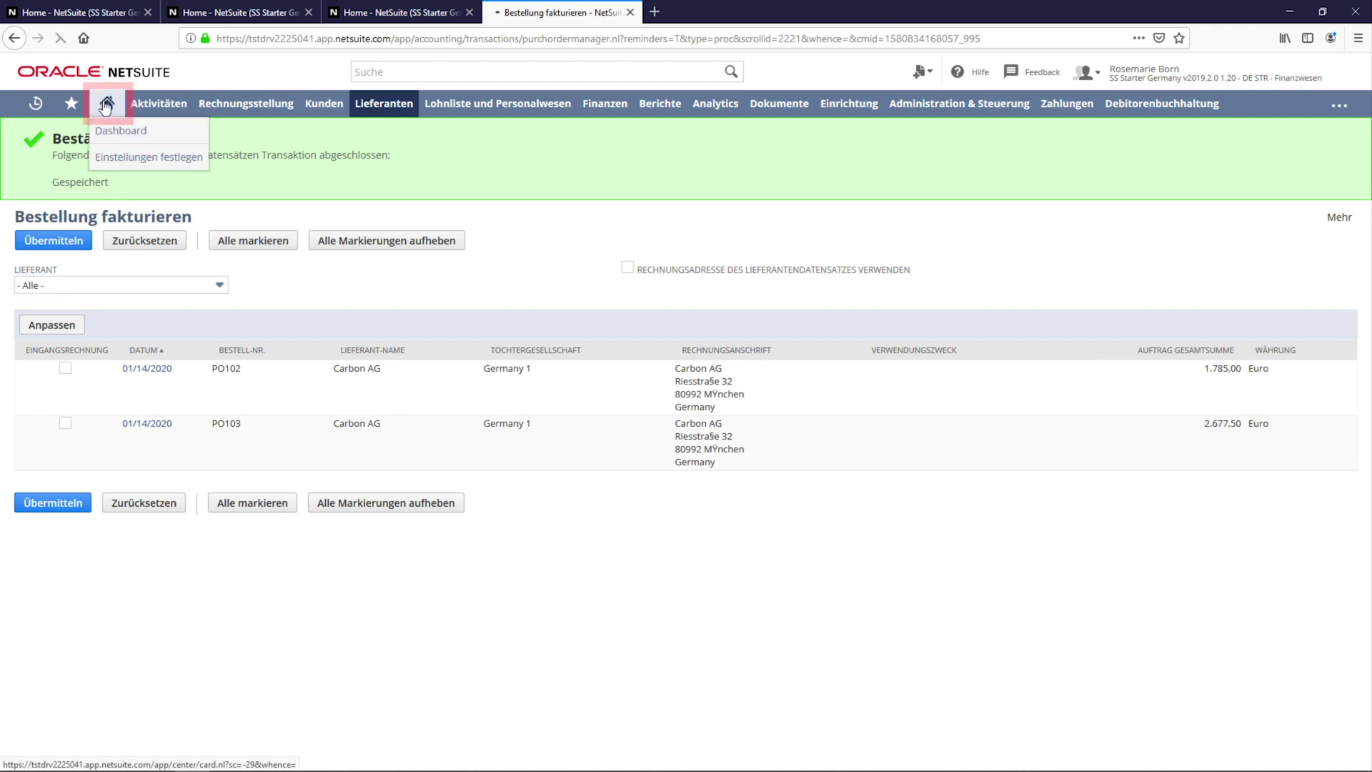
pyautogui.scroll(-2, 358, 297)
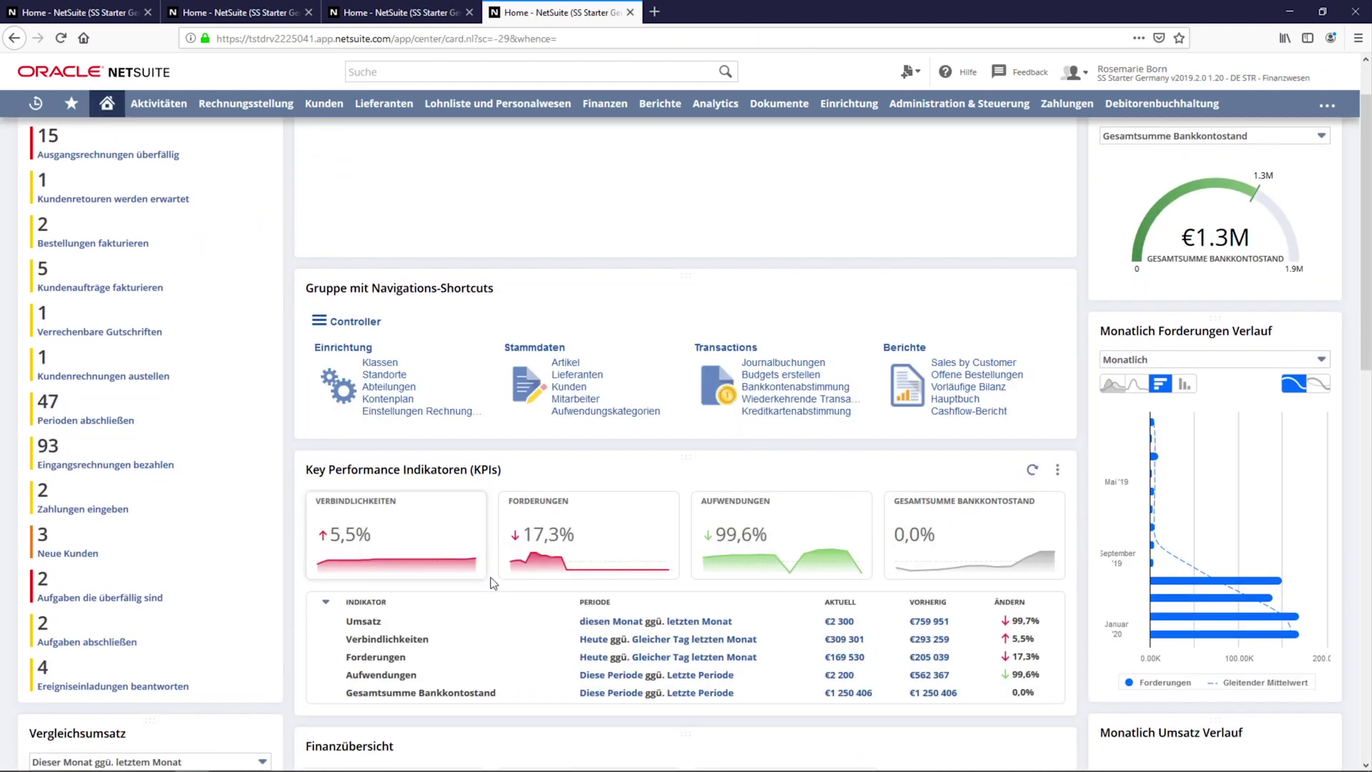
pyautogui.click(590, 612)
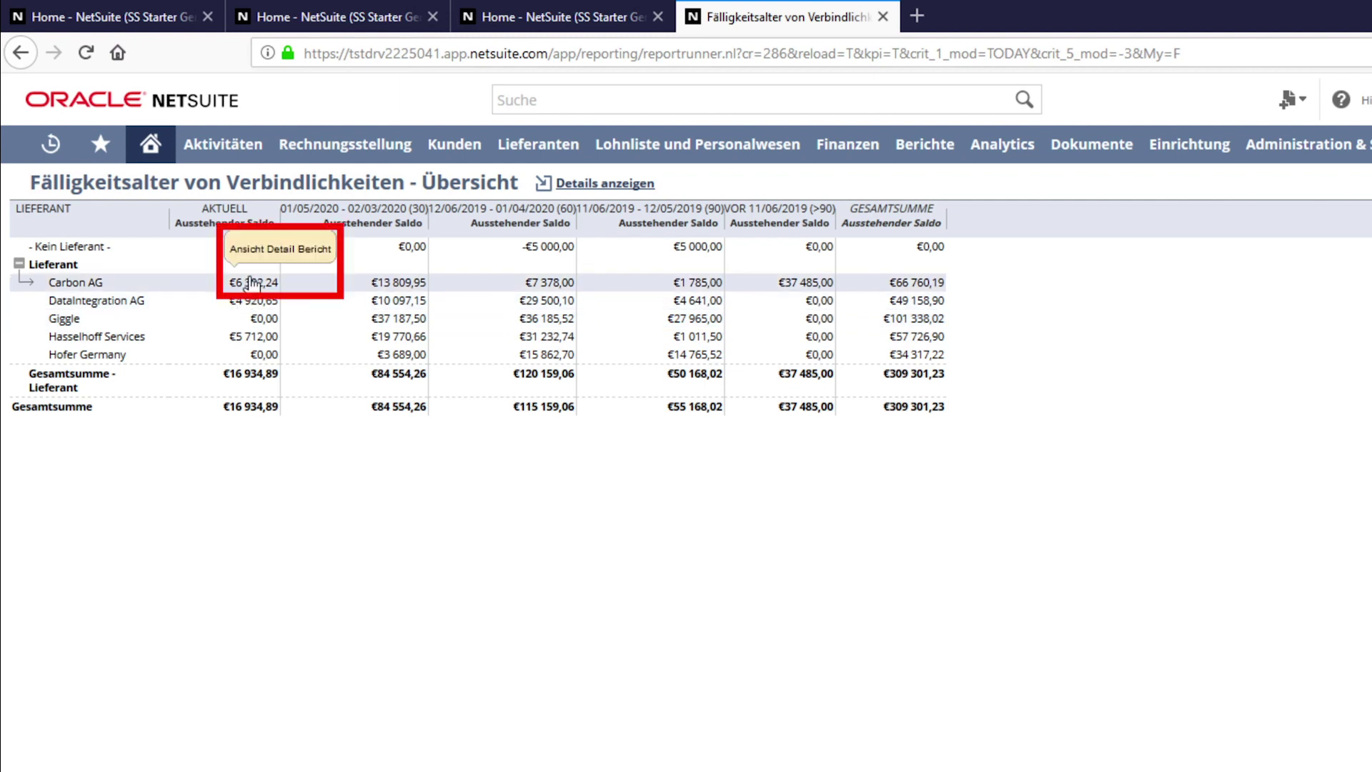
pyautogui.click(251, 283)
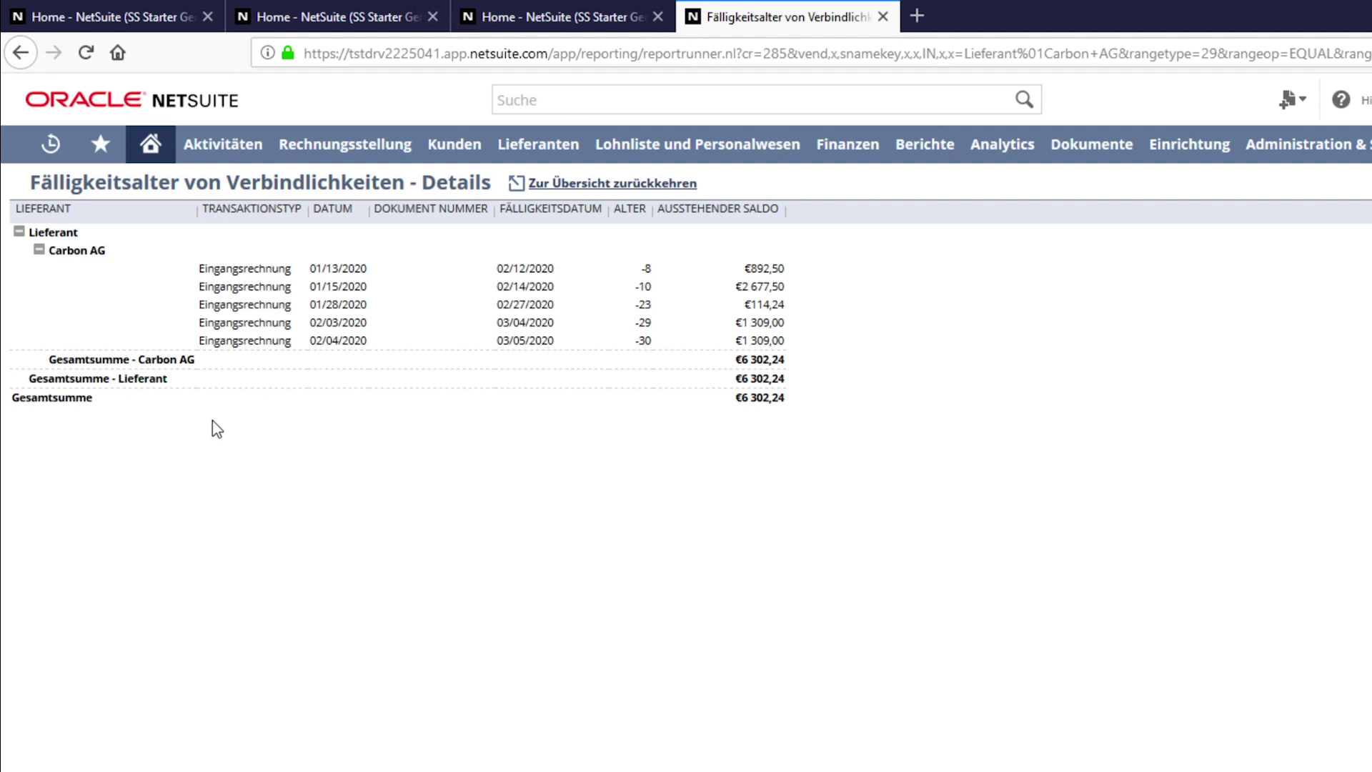
# Open Carbon AG's 02/04/2020 bill from the aging details and save a payment (Rechnungszahlung) for it from 1001 Bank Account - Germany 1
pyautogui.click(238, 346)
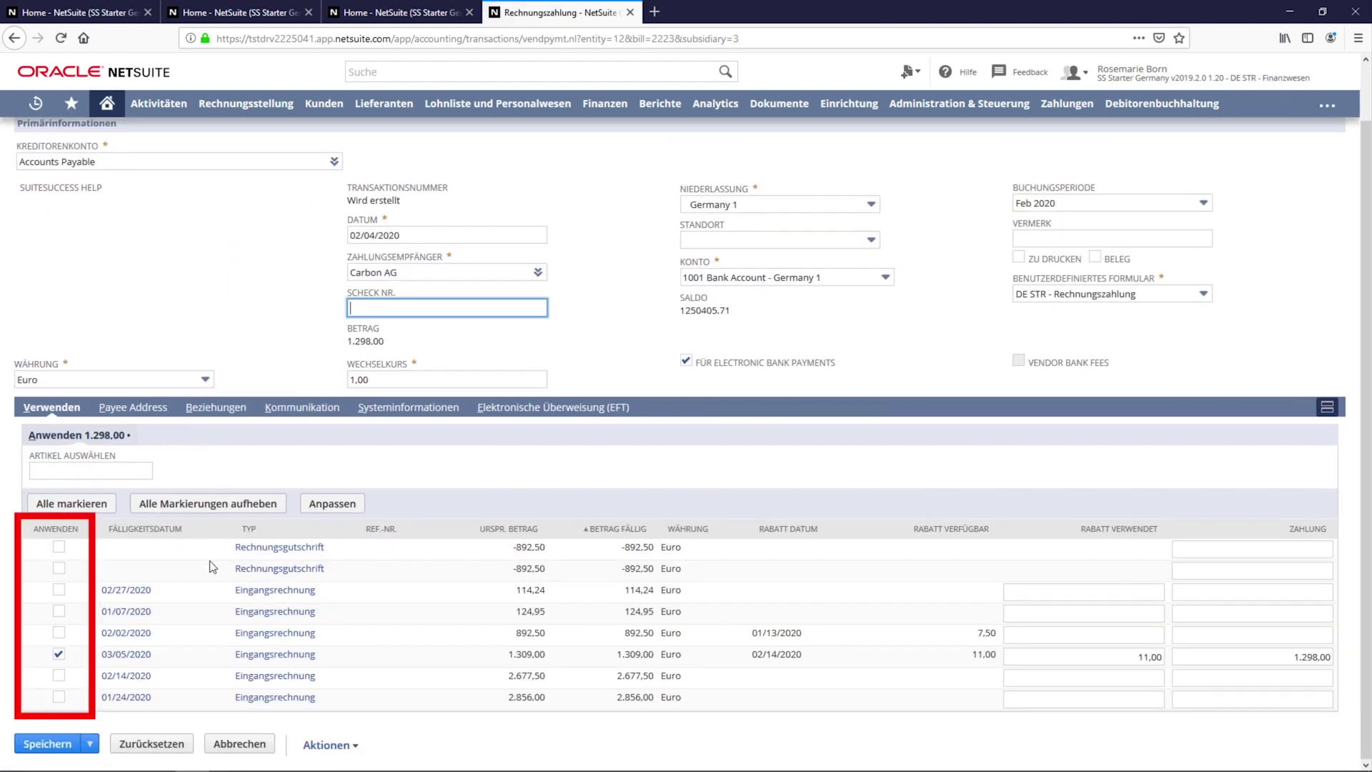
pyautogui.scroll(2, 178, 599)
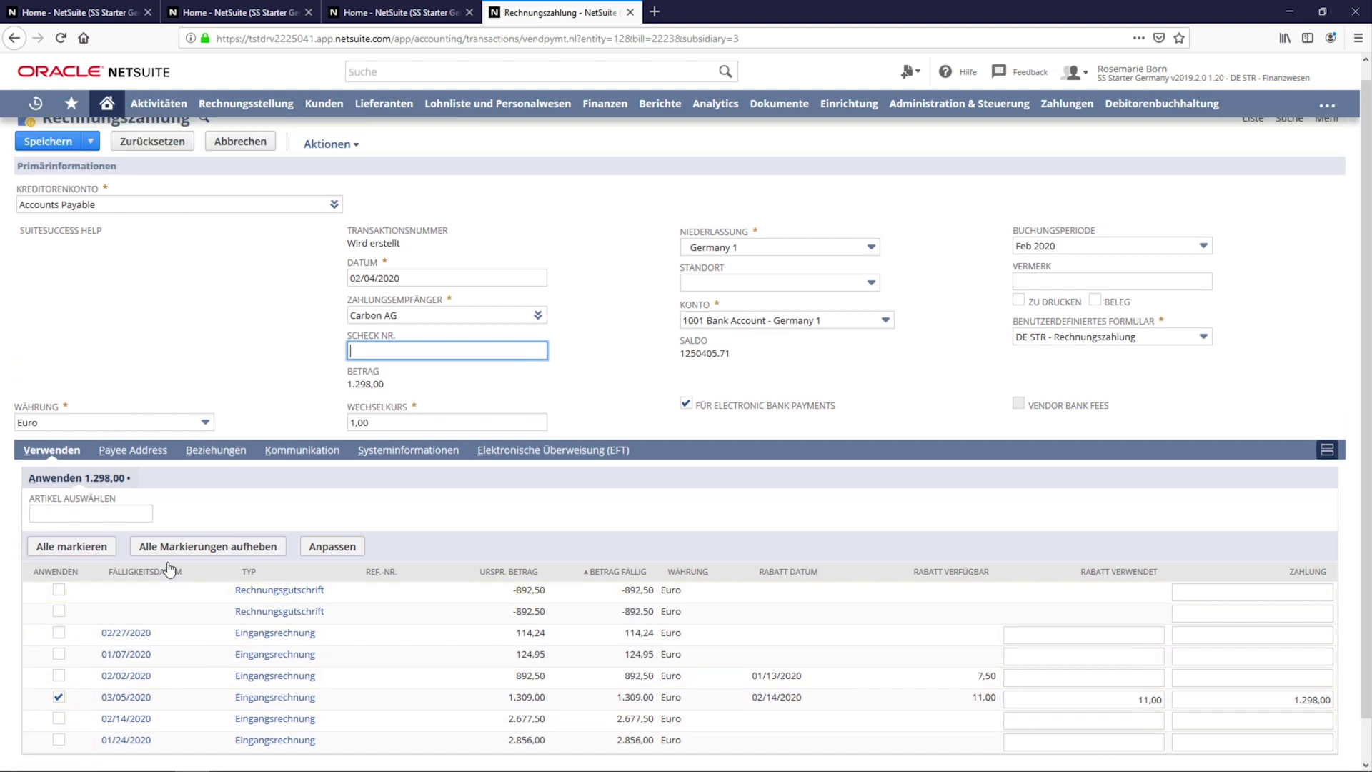
pyautogui.click(55, 162)
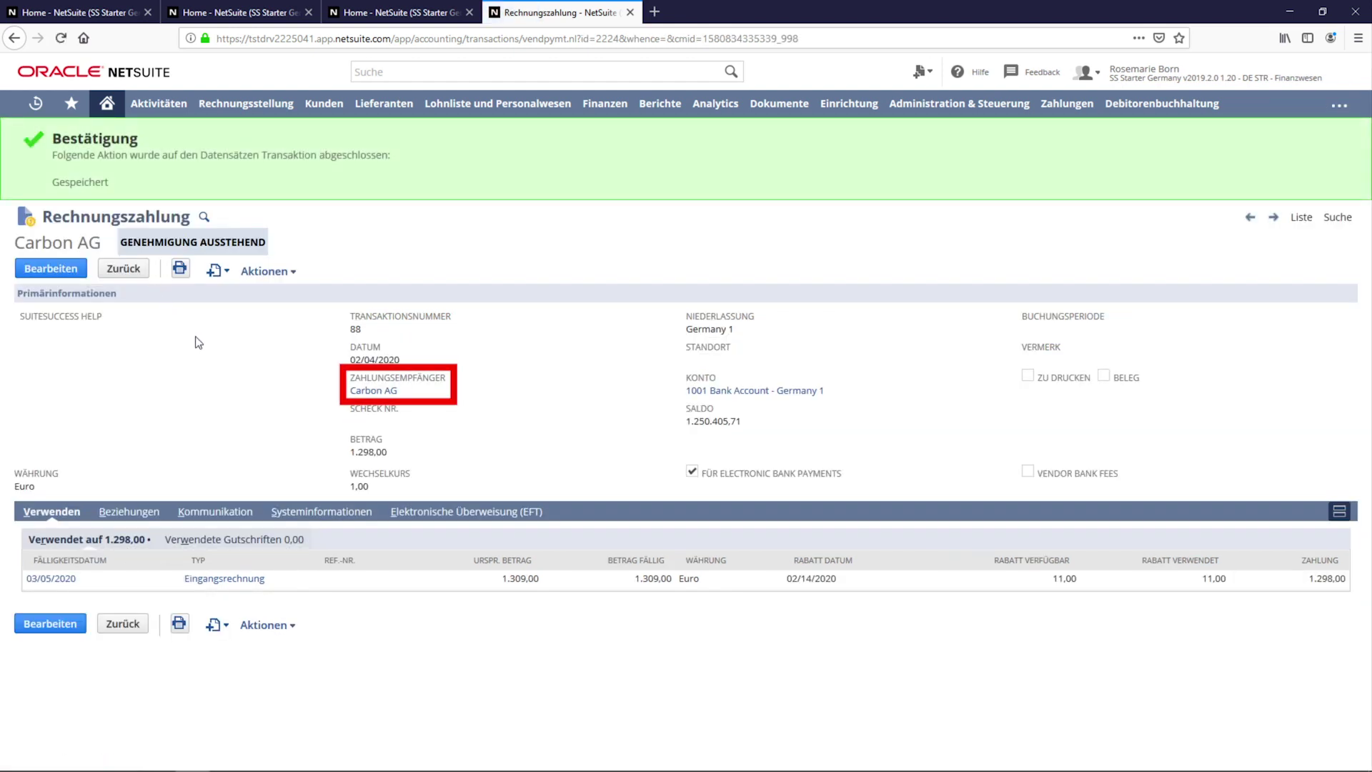
# Open the payee Carbon AG's vendor record and review its open orders, open bills and credits, top purchased items, returned items and late orders
pyautogui.click(369, 392)
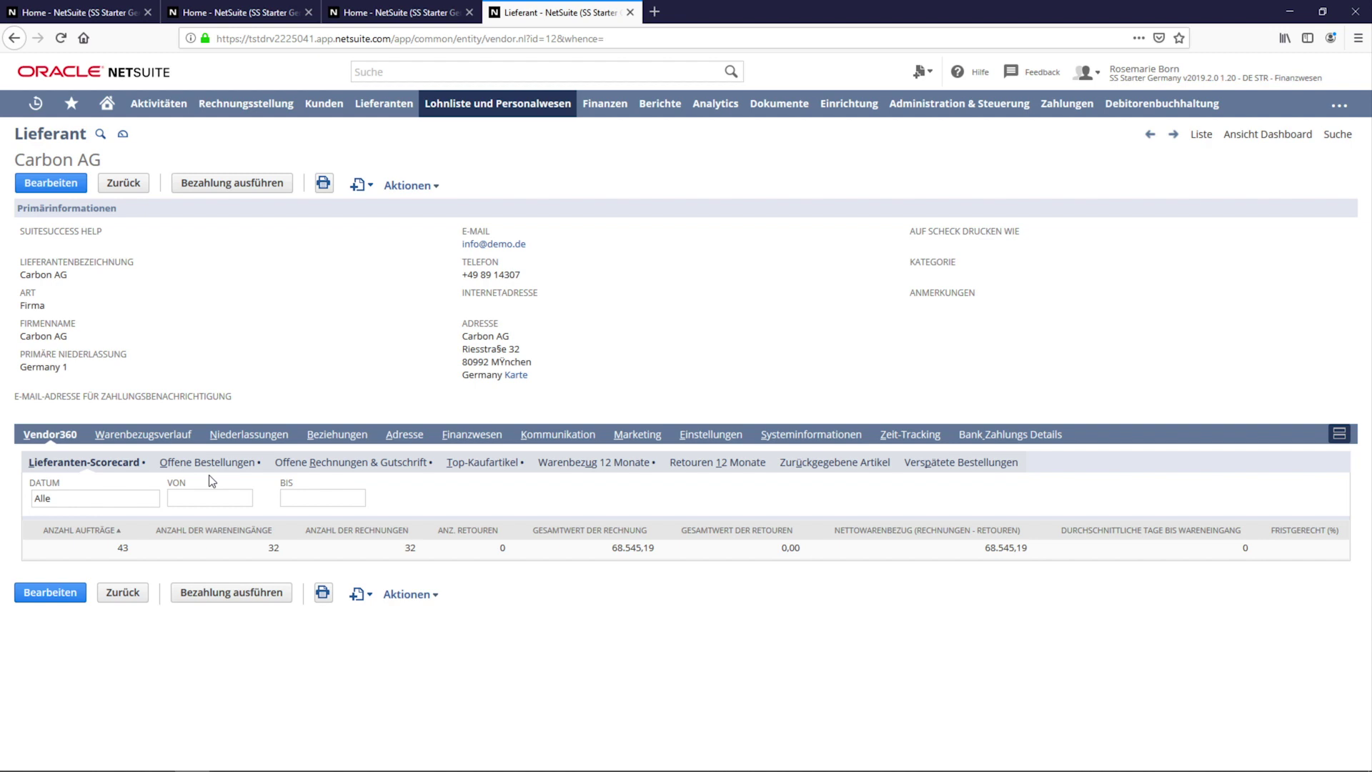
pyautogui.click(244, 463)
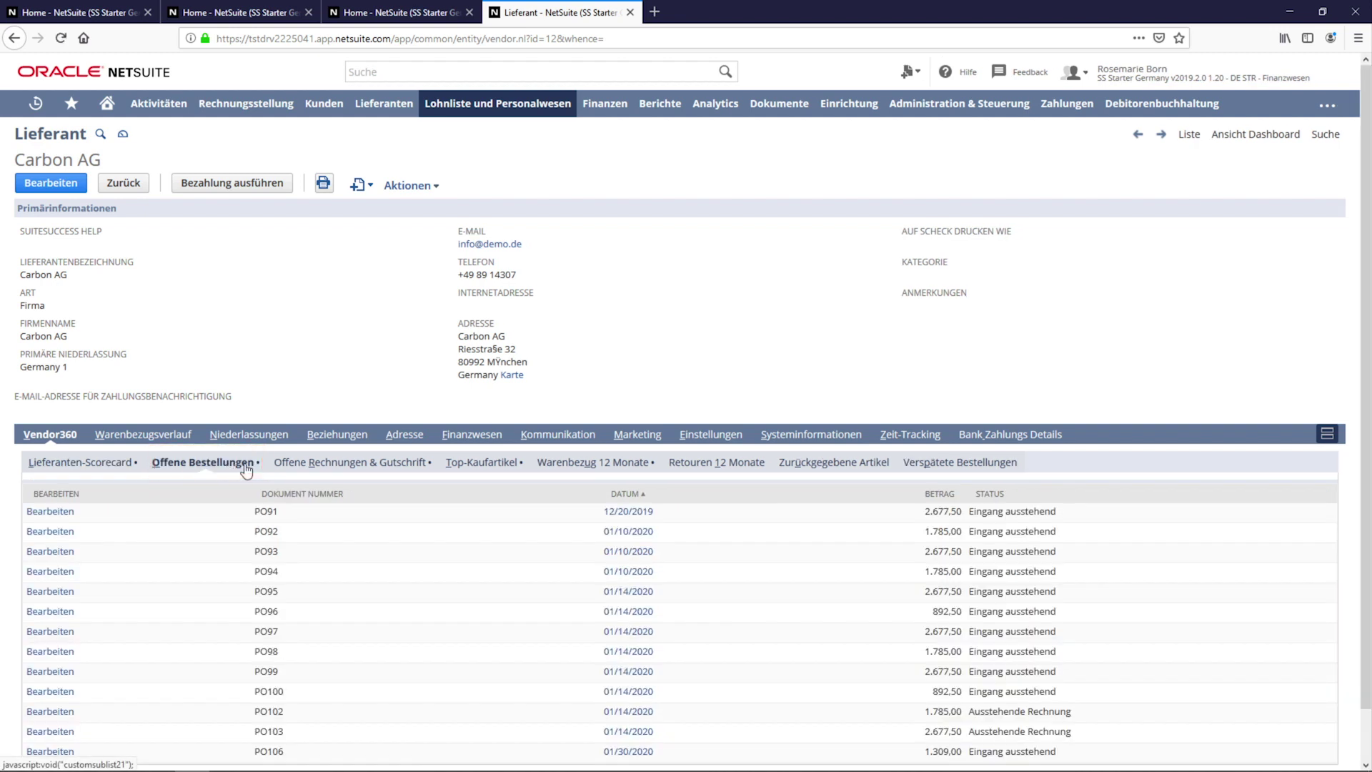
pyautogui.click(339, 465)
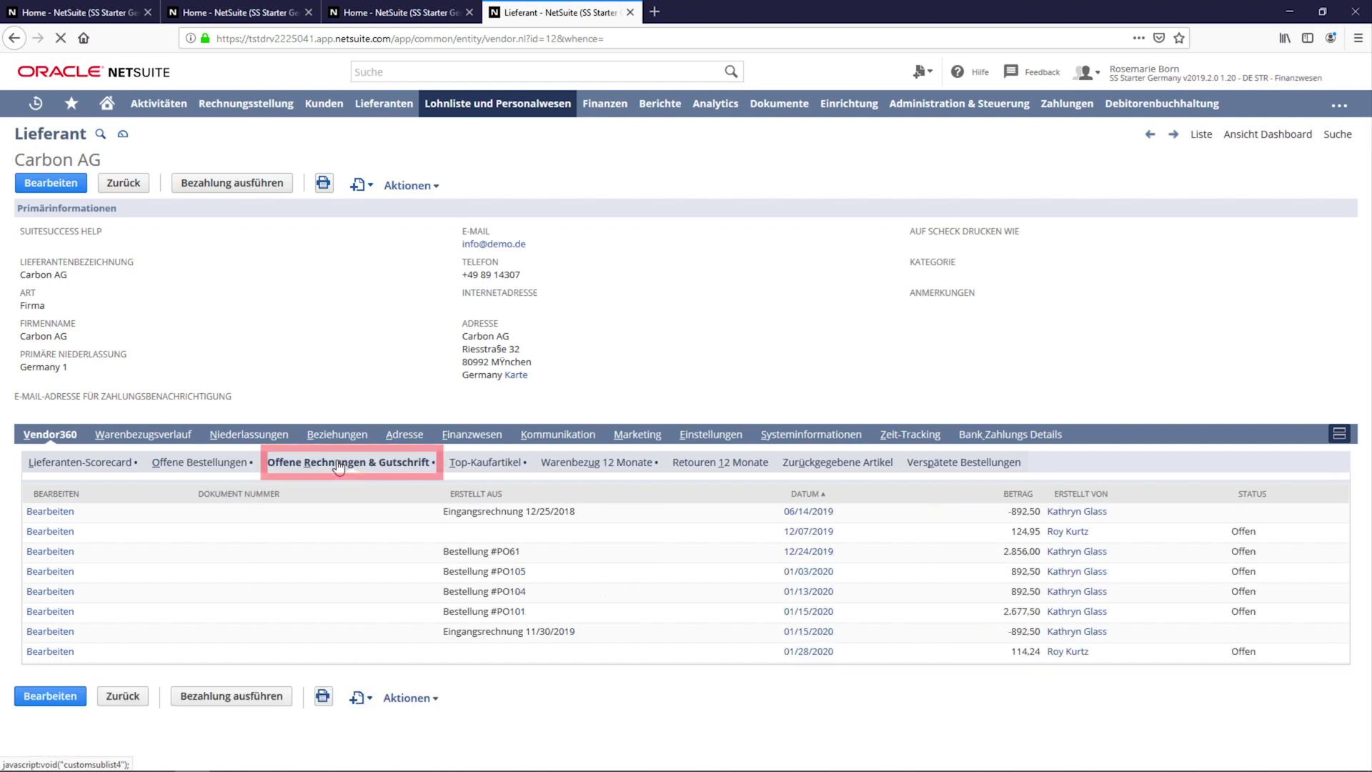
pyautogui.click(482, 463)
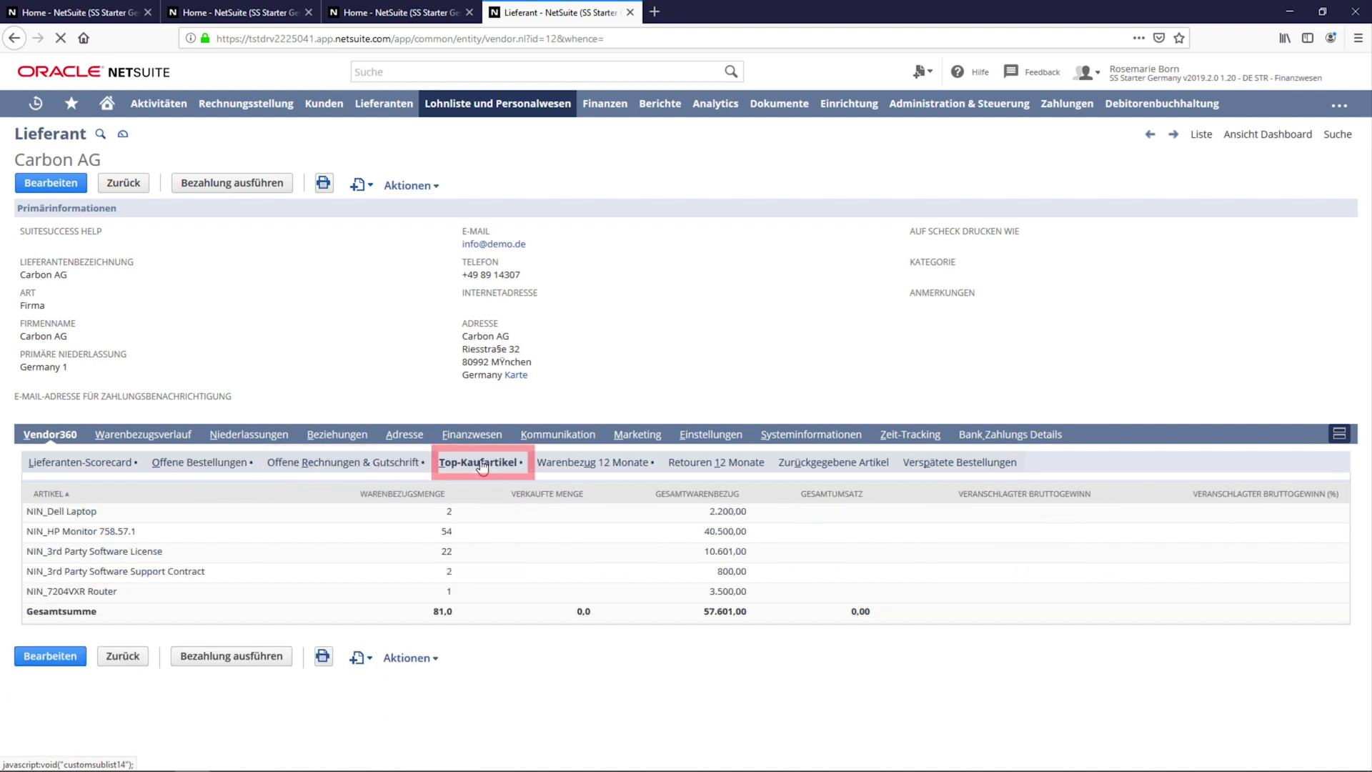
pyautogui.click(864, 464)
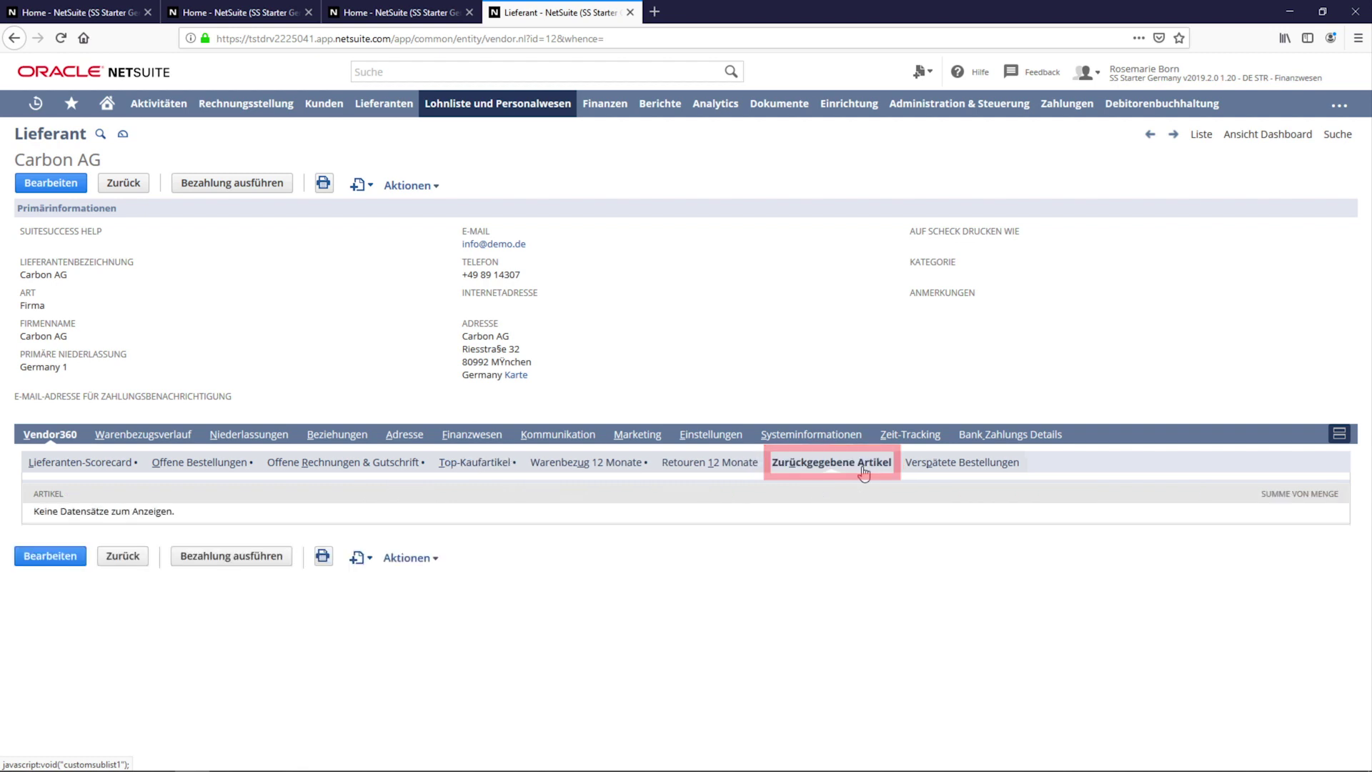
pyautogui.click(968, 467)
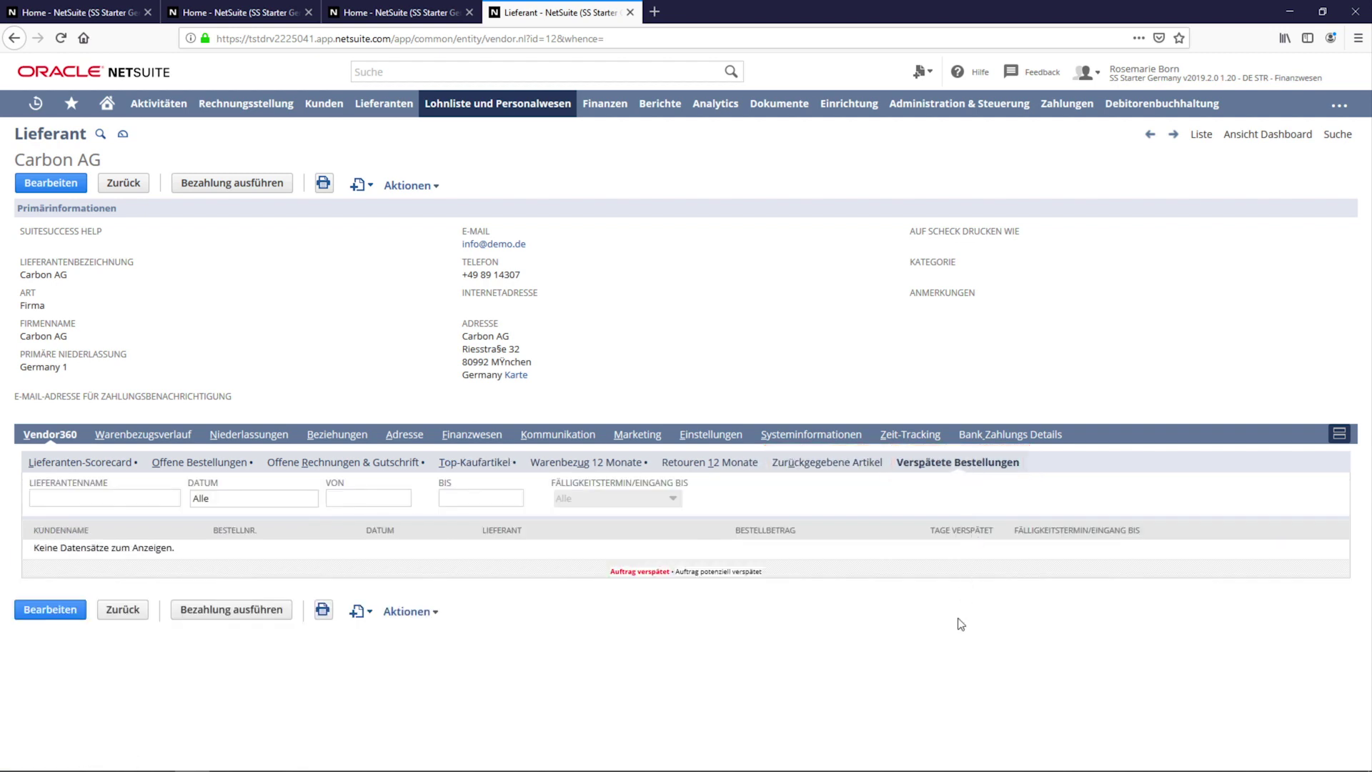